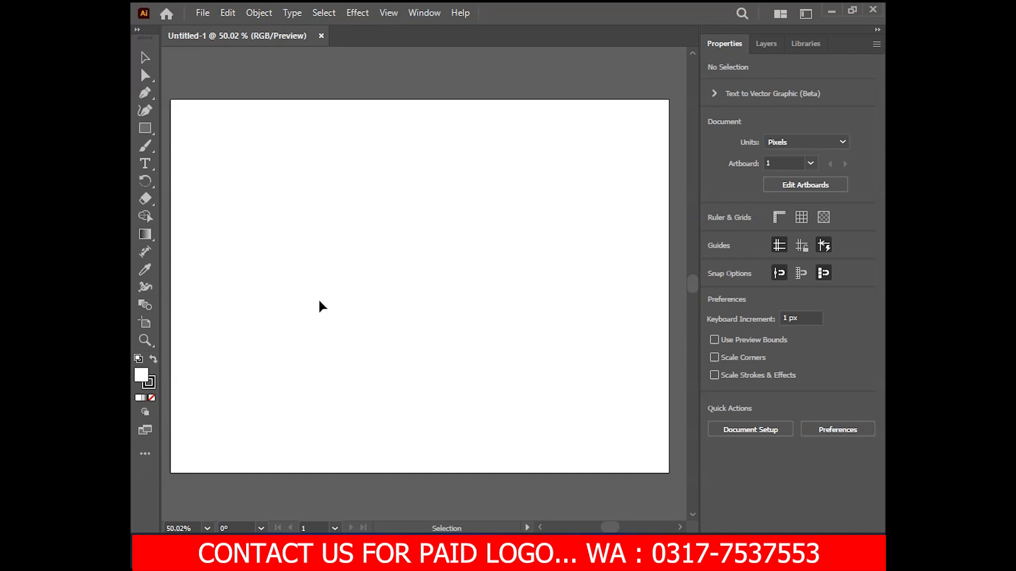
Step: Draw a tall, narrow rectangle about 48 px wide and 671 px high on the artboard's left half and shift it slightly rightward
{"action": "key", "text": "m"}
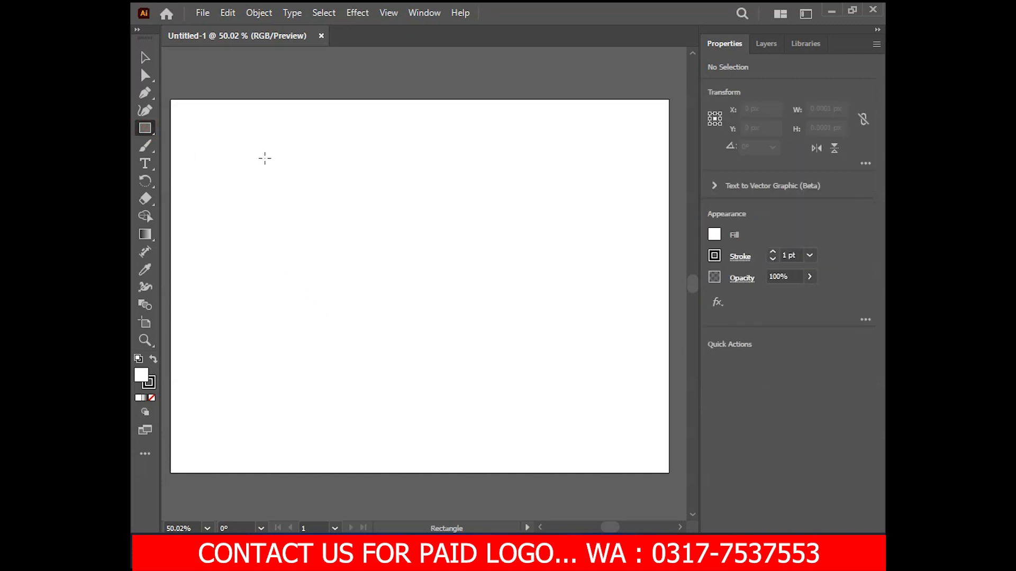
{"action": "left_click_drag", "start_coordinate": [266, 124], "coordinate": [290, 449]}
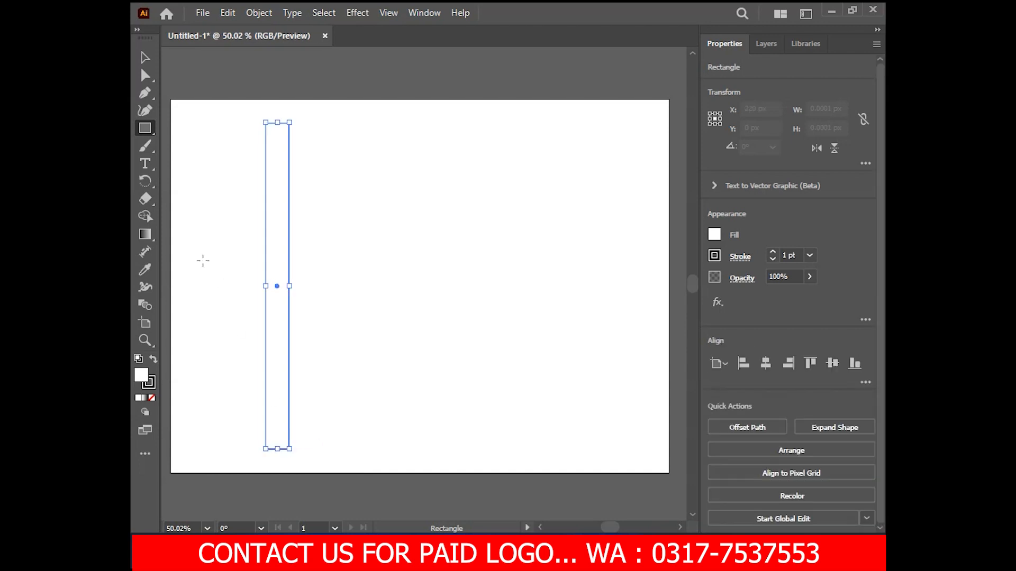
{"action": "left_click_drag", "start_coordinate": [286, 214], "coordinate": [302, 216]}
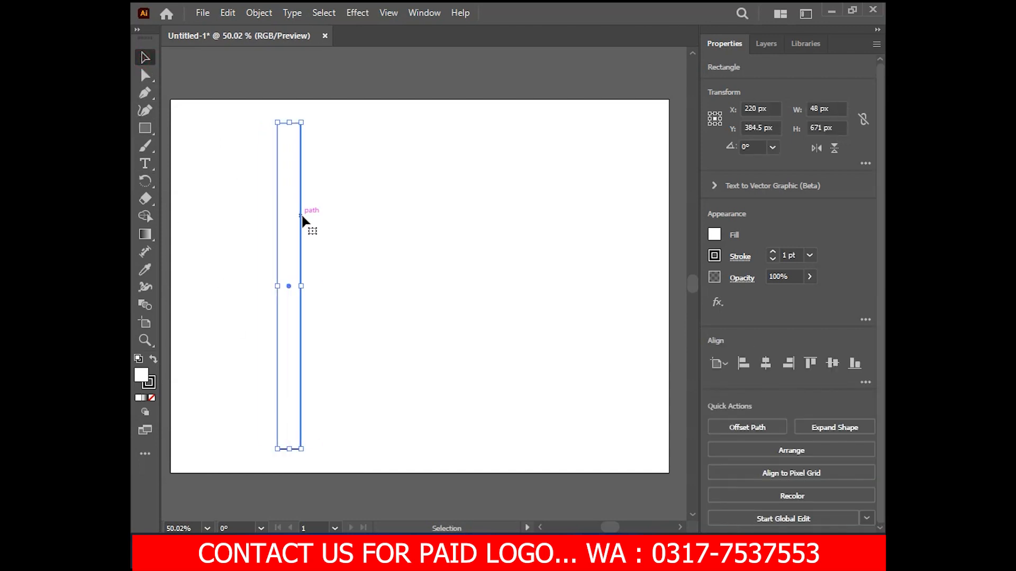
Step: Duplicate the tall rectangle sideways to build a row of six parallel vertical bars
{"action": "left_click_drag", "start_coordinate": [294, 329], "coordinate": [345, 324]}
{"action": "left_click_drag", "start_coordinate": [240, 245], "coordinate": [418, 303]}
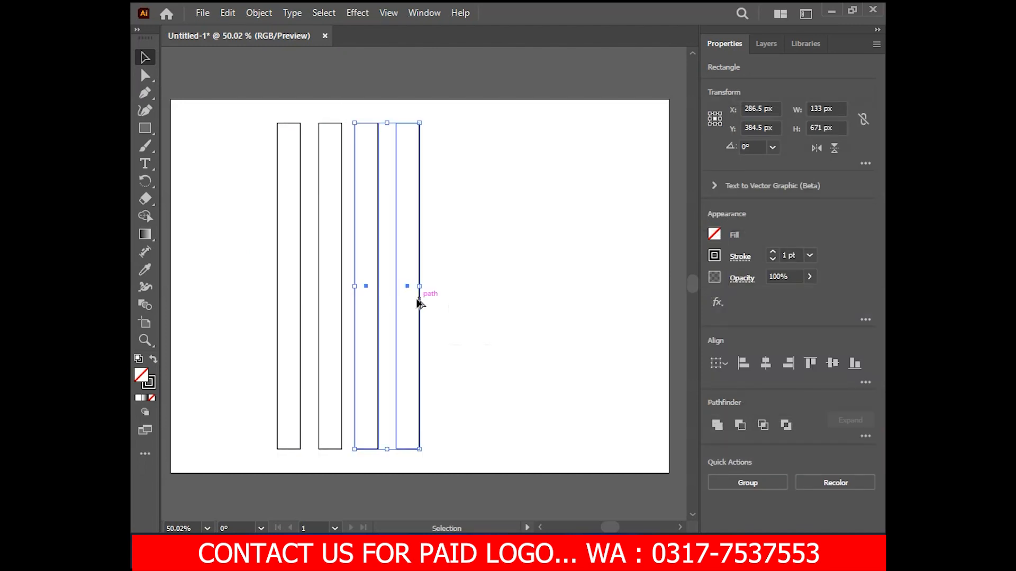
{"action": "key", "text": "ctrl+d"}
Step: Paste a copy of all six bars in front, rotated to 315° and lengthened at both ends
{"action": "left_click_drag", "start_coordinate": [473, 196], "coordinate": [532, 218]}
{"action": "left_click", "coordinate": [232, 18]}
{"action": "left_click", "coordinate": [255, 85]}
{"action": "left_click", "coordinate": [229, 15]}
{"action": "left_click", "coordinate": [265, 118]}
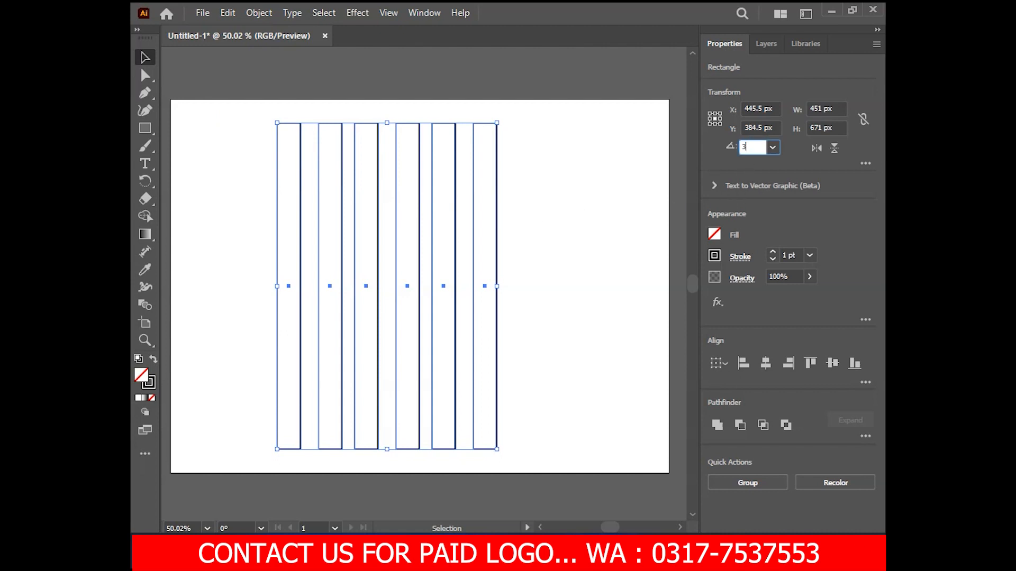
{"action": "key", "text": "Return"}
{"action": "left_click_drag", "start_coordinate": [499, 182], "coordinate": [529, 160]}
{"action": "left_click_drag", "start_coordinate": [272, 404], "coordinate": [249, 425]}
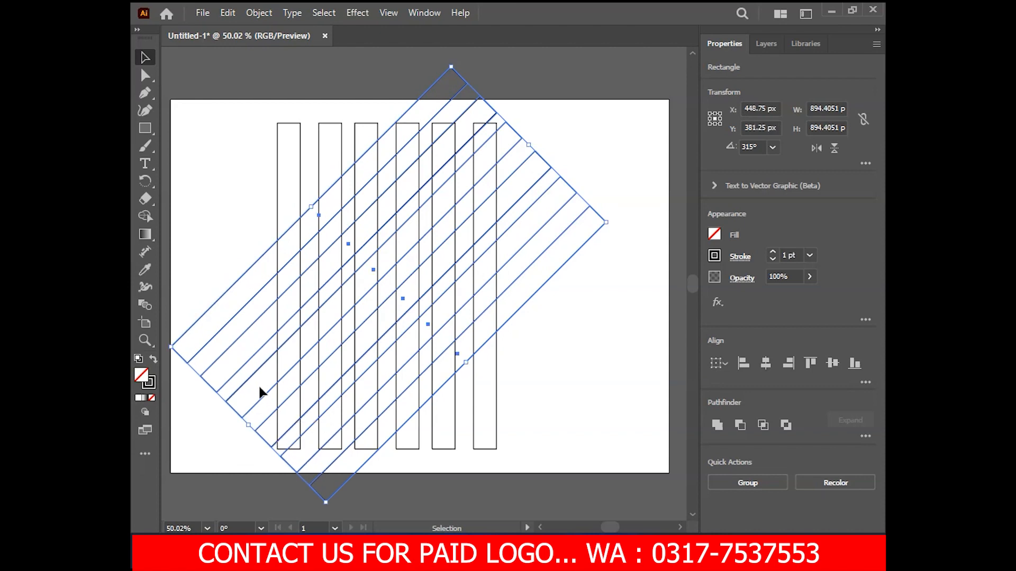
Step: Paste a copy of the diagonal bars in front and flip it horizontally to form a crossing grid
{"action": "left_click", "coordinate": [236, 14]}
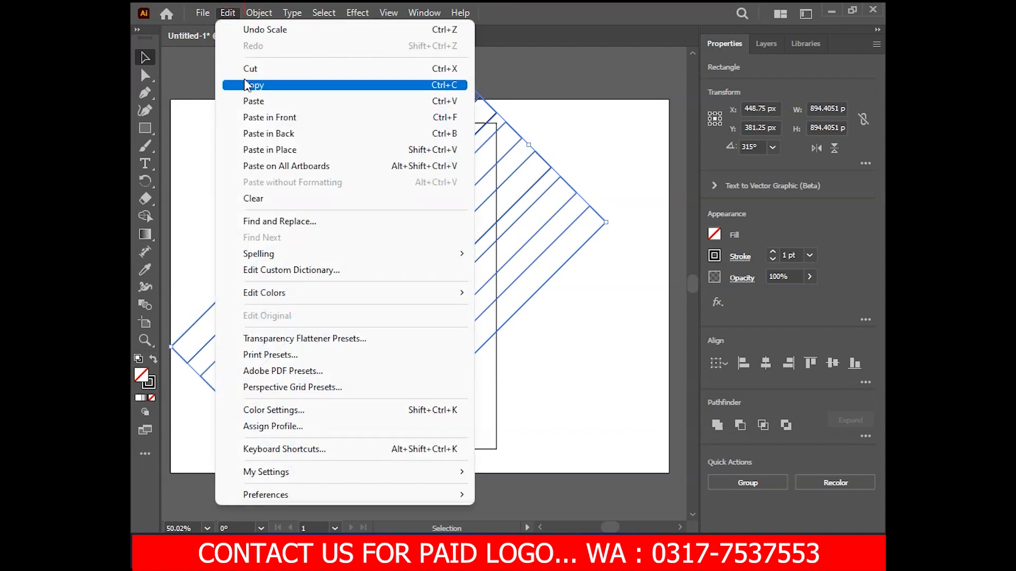
{"action": "left_click", "coordinate": [248, 86]}
{"action": "left_click", "coordinate": [227, 12]}
{"action": "left_click", "coordinate": [249, 117]}
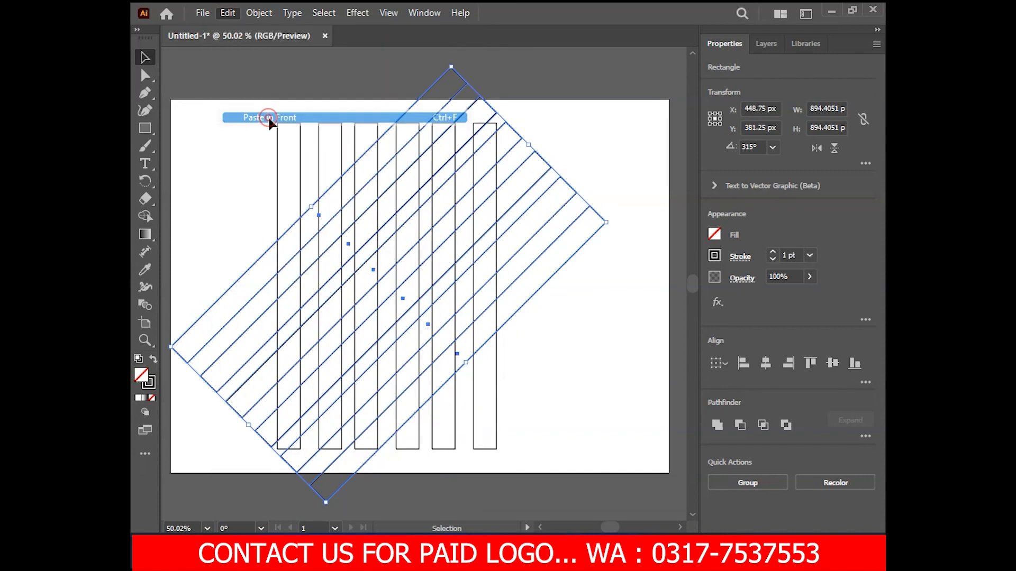
{"action": "left_click", "coordinate": [815, 148]}
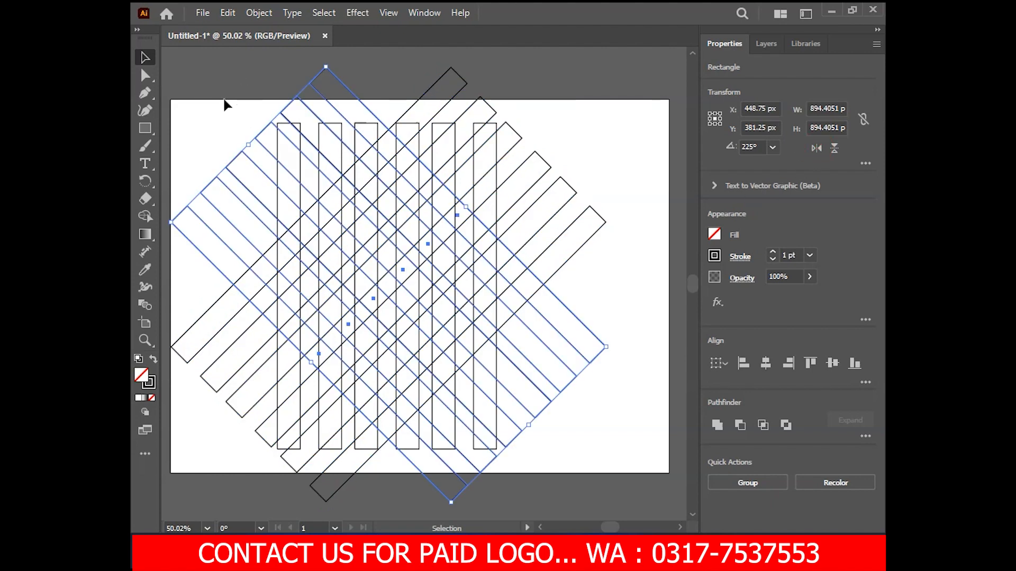
Step: Select all the bars for the Shape Builder tool and set a black fill without stroke by swapping fill and stroke
{"action": "left_click_drag", "start_coordinate": [359, 246], "coordinate": [591, 470]}
{"action": "left_click", "coordinate": [145, 216]}
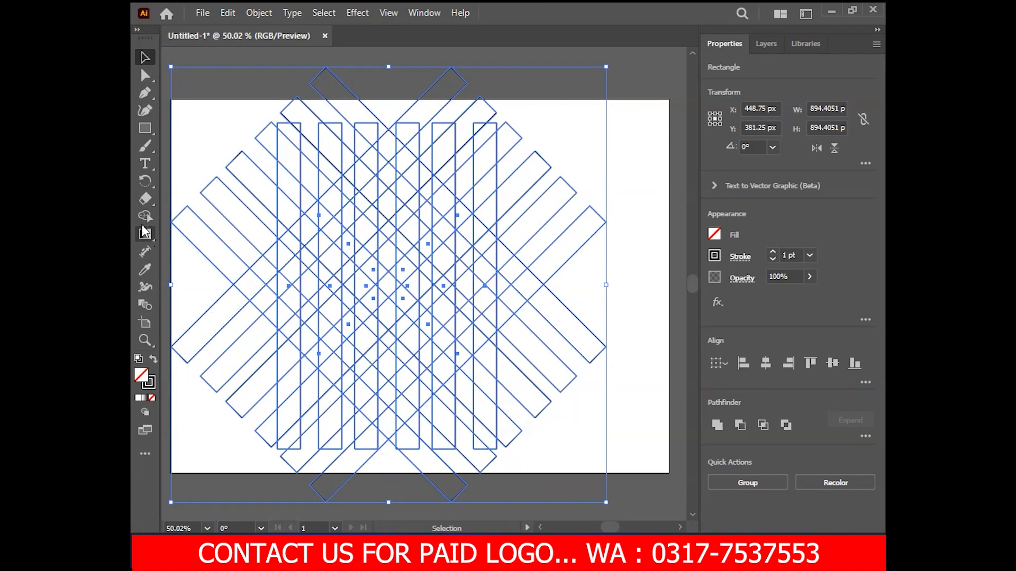
{"action": "left_click", "coordinate": [153, 360]}
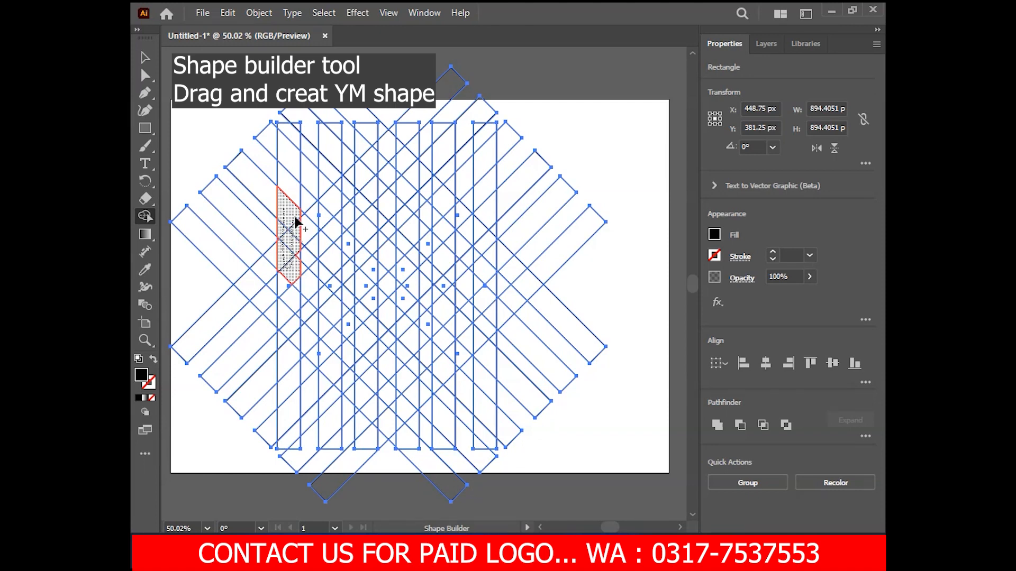
Step: Merge the grid segments along the leftmost vertical bar into a solid black stem with angled ends
{"action": "left_click_drag", "start_coordinate": [290, 305], "coordinate": [283, 266]}
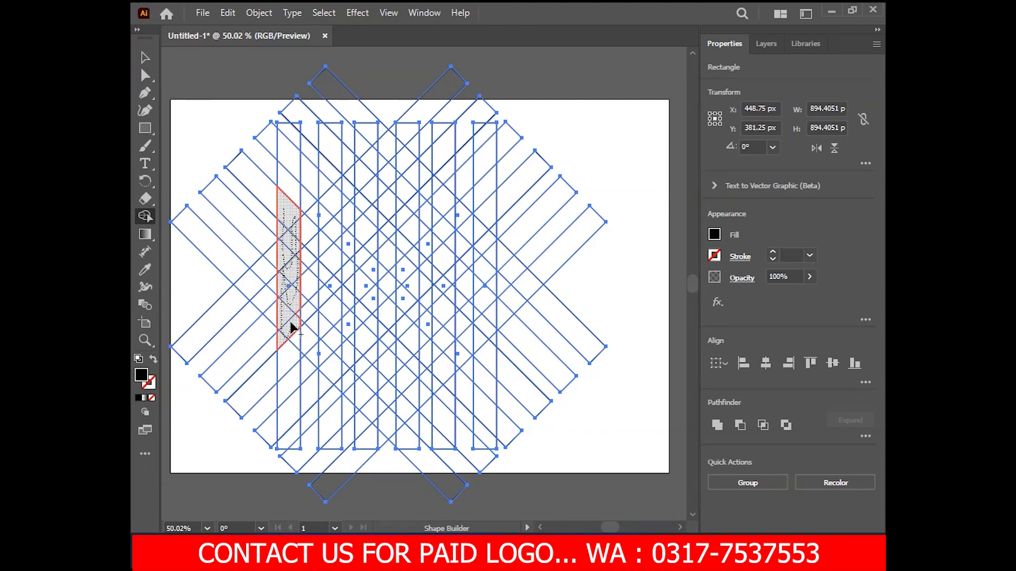
{"action": "left_click_drag", "start_coordinate": [295, 344], "coordinate": [290, 363]}
{"action": "scroll", "coordinate": [292, 365], "scroll_direction": "up", "scroll_amount": 1}
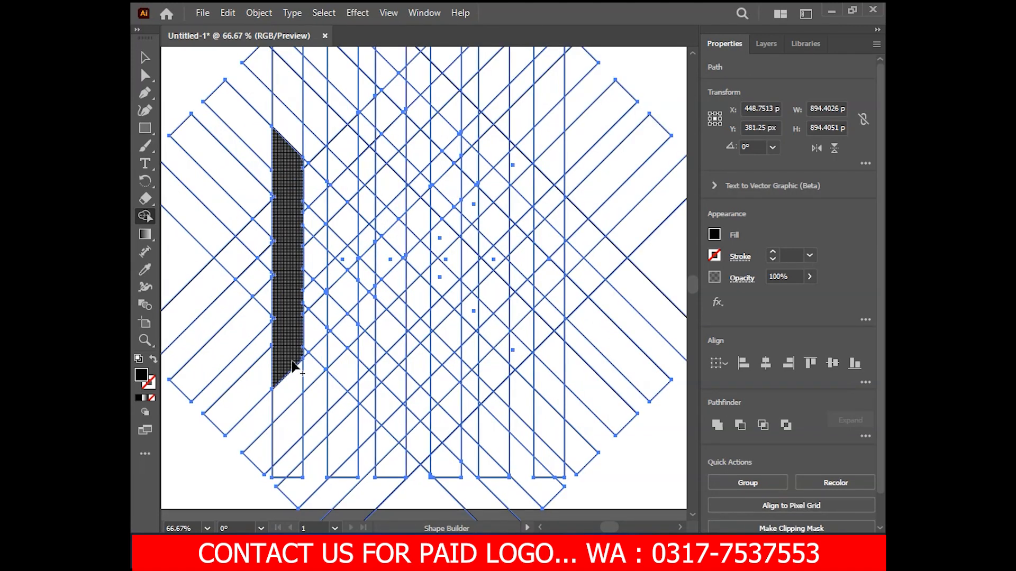
{"action": "left_click_drag", "start_coordinate": [295, 424], "coordinate": [295, 439]}
{"action": "scroll", "coordinate": [277, 155], "scroll_direction": "up", "scroll_amount": 2}
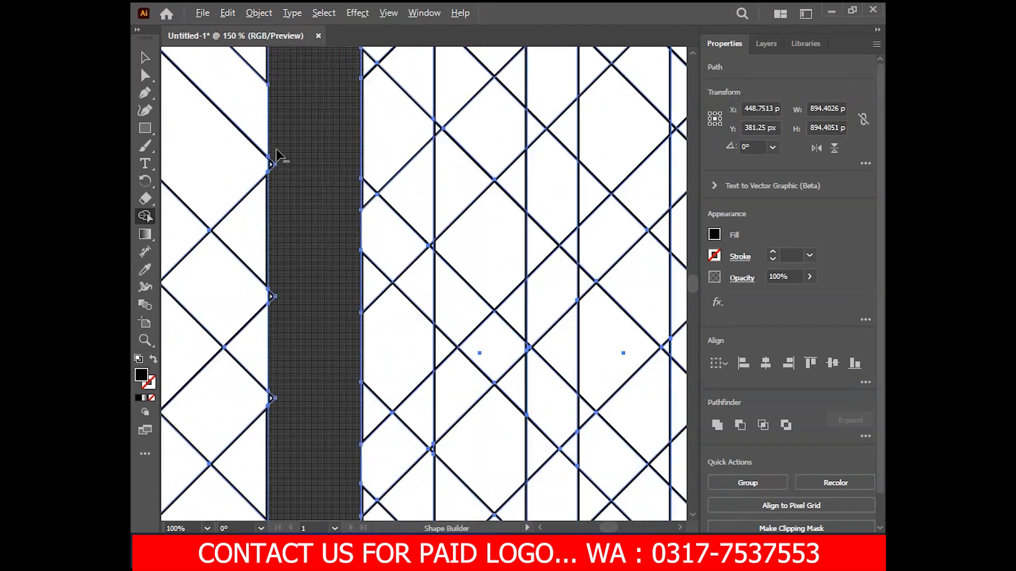
{"action": "mouse_move", "coordinate": [293, 185]}
{"action": "left_mouse_down"}
{"action": "mouse_move", "coordinate": [302, 296]}
{"action": "mouse_move", "coordinate": [304, 176]}
{"action": "left_mouse_up"}
{"action": "left_click_drag", "start_coordinate": [284, 295], "coordinate": [285, 312]}
{"action": "mouse_move", "coordinate": [293, 350]}
{"action": "left_mouse_down"}
{"action": "mouse_move", "coordinate": [317, 258]}
{"action": "mouse_move", "coordinate": [309, 317]}
{"action": "left_mouse_up"}
{"action": "left_click_drag", "start_coordinate": [324, 338], "coordinate": [336, 198]}
{"action": "scroll", "coordinate": [344, 309], "scroll_direction": "down", "scroll_amount": 3}
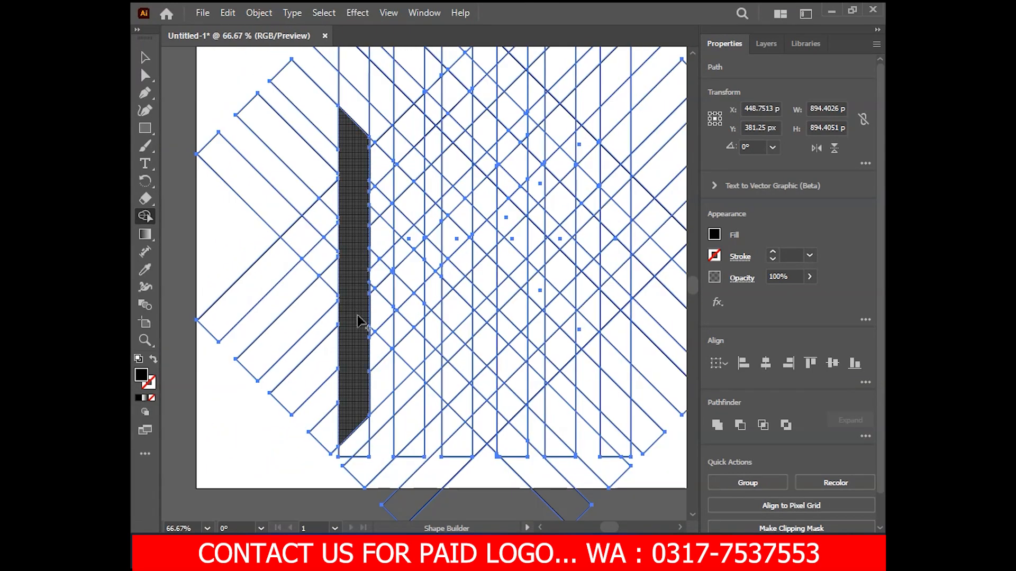
Step: Merge the diagonal foot of the left stem and the second vertical bar into one joined black shape
{"action": "scroll", "coordinate": [352, 331], "scroll_direction": "up", "scroll_amount": 3}
{"action": "mouse_move", "coordinate": [318, 387]}
{"action": "left_mouse_down"}
{"action": "mouse_move", "coordinate": [307, 394]}
{"action": "mouse_move", "coordinate": [354, 315]}
{"action": "mouse_move", "coordinate": [321, 415]}
{"action": "mouse_move", "coordinate": [343, 415]}
{"action": "left_mouse_up"}
{"action": "scroll", "coordinate": [323, 413], "scroll_direction": "down", "scroll_amount": 3}
{"action": "left_click_drag", "start_coordinate": [339, 193], "coordinate": [353, 231]}
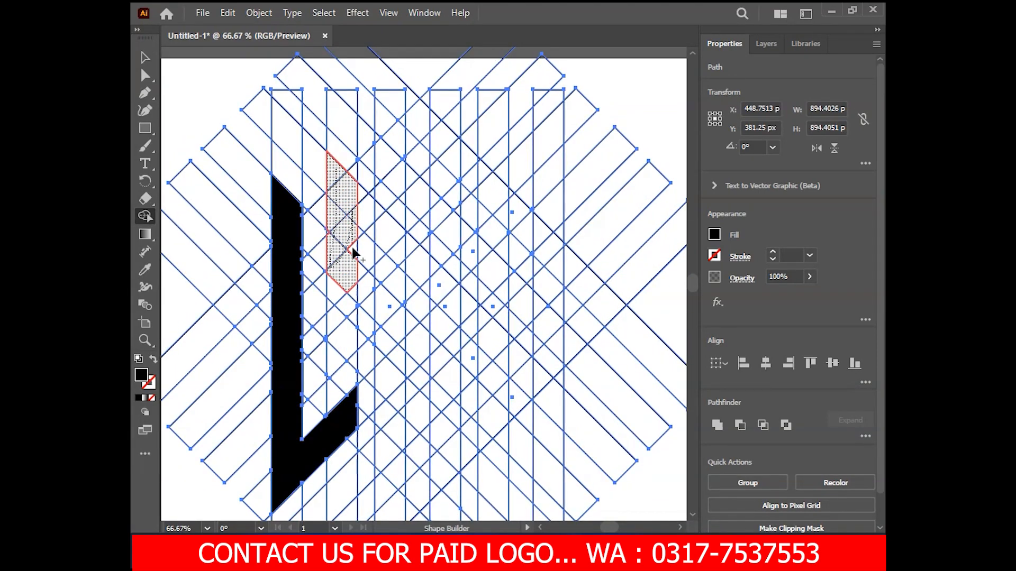
{"action": "left_click_drag", "start_coordinate": [336, 278], "coordinate": [346, 364]}
{"action": "left_click_drag", "start_coordinate": [341, 363], "coordinate": [345, 390]}
{"action": "scroll", "coordinate": [336, 389], "scroll_direction": "up", "scroll_amount": 3}
{"action": "scroll", "coordinate": [352, 349], "scroll_direction": "down", "scroll_amount": 1}
{"action": "left_click_drag", "start_coordinate": [358, 346], "coordinate": [359, 480]}
{"action": "scroll", "coordinate": [360, 174], "scroll_direction": "down", "scroll_amount": 2}
Step: Merge the diagonals from the second stem's upper end down to the centre and up again to form the M's V
{"action": "left_click_drag", "start_coordinate": [361, 217], "coordinate": [299, 322]}
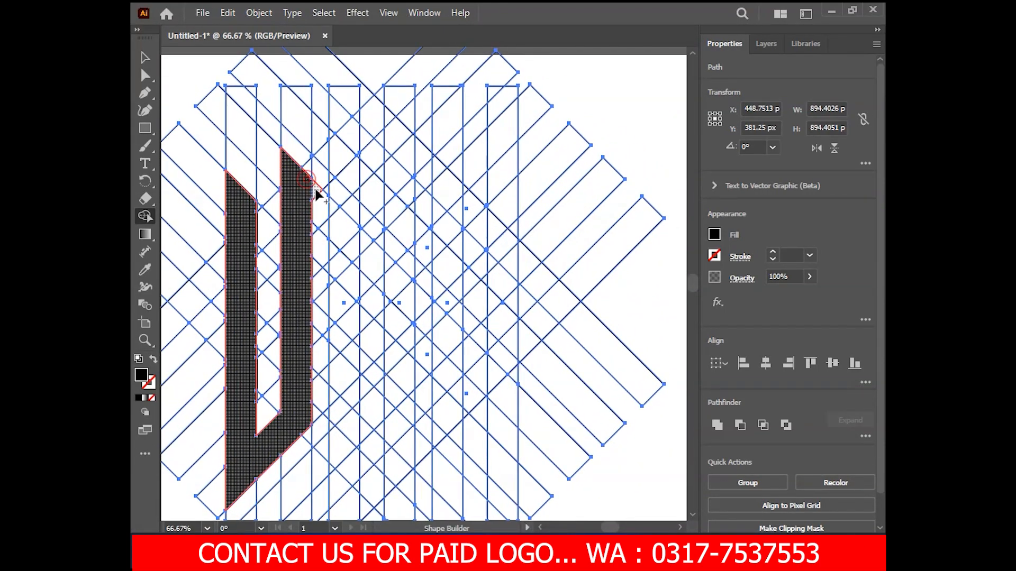
{"action": "left_click_drag", "start_coordinate": [367, 259], "coordinate": [338, 233]}
{"action": "scroll", "coordinate": [339, 236], "scroll_direction": "up", "scroll_amount": 3}
{"action": "scroll", "coordinate": [352, 280], "scroll_direction": "down", "scroll_amount": 2}
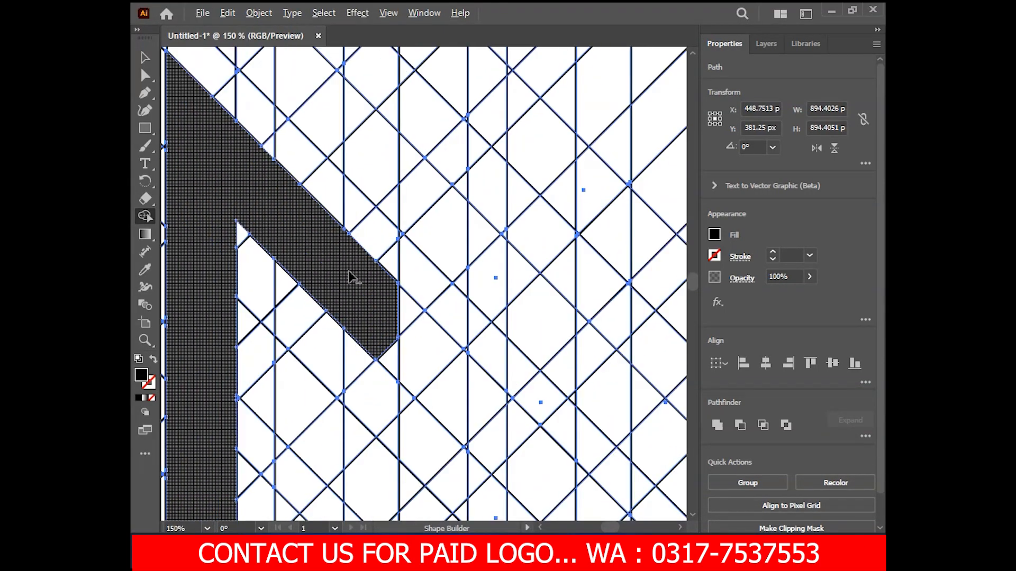
{"action": "mouse_move", "coordinate": [325, 336]}
{"action": "left_mouse_down"}
{"action": "mouse_move", "coordinate": [426, 227]}
{"action": "mouse_move", "coordinate": [370, 313]}
{"action": "left_mouse_up"}
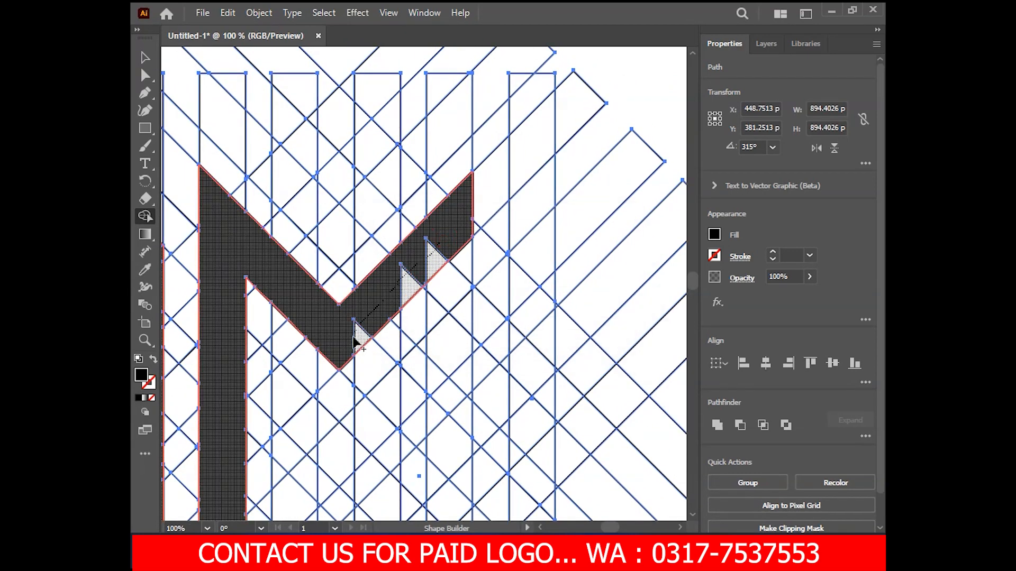
{"action": "scroll", "coordinate": [422, 290], "scroll_direction": "up", "scroll_amount": 1}
{"action": "scroll", "coordinate": [423, 289], "scroll_direction": "down", "scroll_amount": 2}
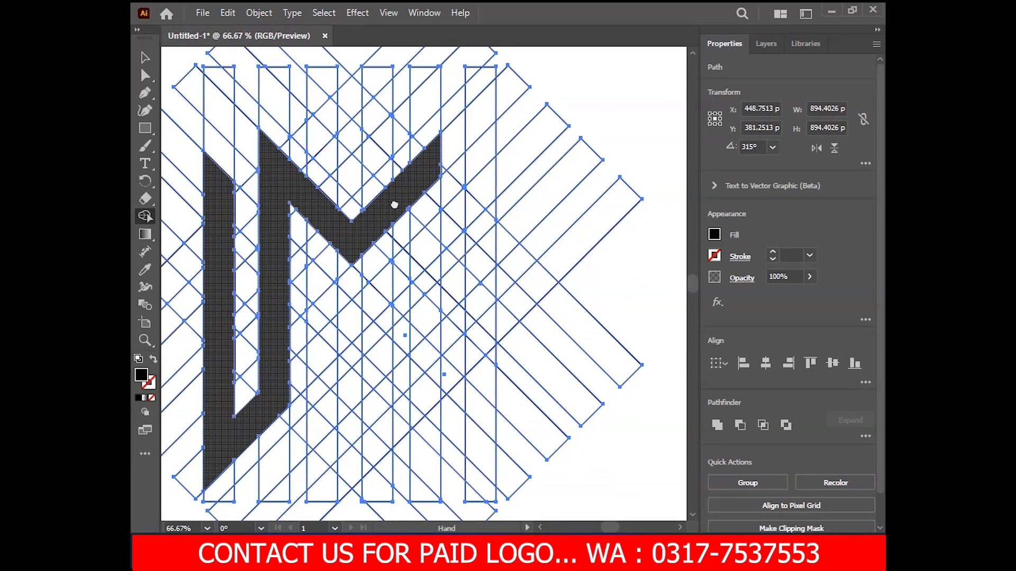
Step: Merge the grid segments along the rightmost vertical bar into a solid black stem with angled ends
{"action": "left_click_drag", "start_coordinate": [470, 277], "coordinate": [474, 336]}
{"action": "key", "text": "space"}
{"action": "mouse_move", "coordinate": [472, 300]}
{"action": "left_mouse_down"}
{"action": "mouse_move", "coordinate": [440, 242]}
{"action": "mouse_move", "coordinate": [450, 321]}
{"action": "mouse_move", "coordinate": [465, 291]}
{"action": "mouse_move", "coordinate": [458, 393]}
{"action": "left_mouse_up"}
{"action": "scroll", "coordinate": [462, 159], "scroll_direction": "up", "scroll_amount": 2}
{"action": "key", "text": "space"}
{"action": "left_click_drag", "start_coordinate": [444, 332], "coordinate": [449, 191]}
{"action": "scroll", "coordinate": [451, 302], "scroll_direction": "down", "scroll_amount": 2}
{"action": "key", "text": "space"}
{"action": "left_click_drag", "start_coordinate": [439, 349], "coordinate": [458, 298]}
Step: Merge the right stem's diagonal foot and the inner right vertical bar up to the V's right arm
{"action": "left_click_drag", "start_coordinate": [403, 293], "coordinate": [431, 332]}
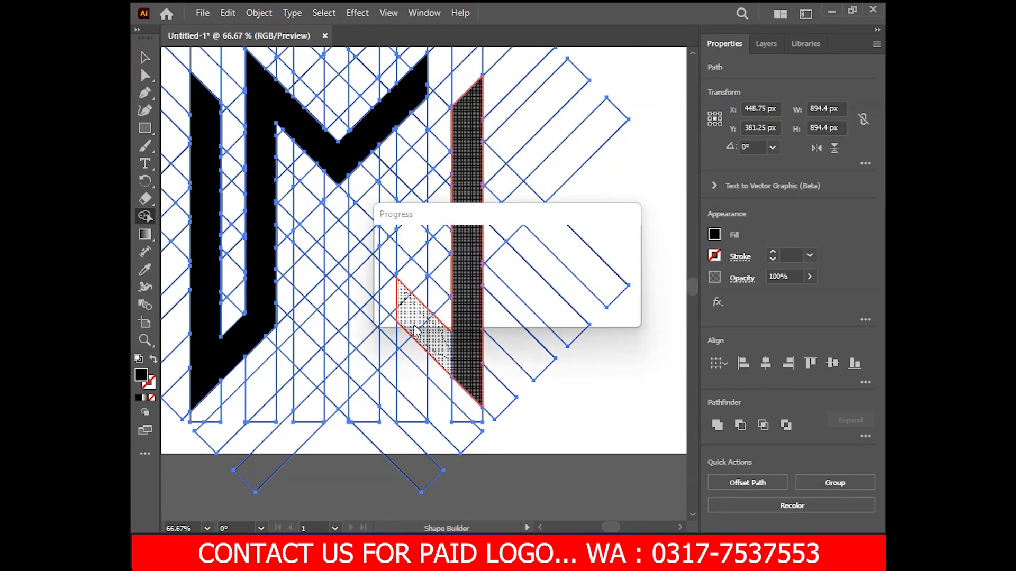
{"action": "key", "text": "space"}
{"action": "mouse_move", "coordinate": [417, 295]}
{"action": "left_mouse_down"}
{"action": "mouse_move", "coordinate": [429, 346]}
{"action": "mouse_move", "coordinate": [411, 230]}
{"action": "mouse_move", "coordinate": [423, 169]}
{"action": "left_mouse_up"}
{"action": "scroll", "coordinate": [408, 241], "scroll_direction": "up", "scroll_amount": 4}
{"action": "mouse_move", "coordinate": [495, 266]}
{"action": "left_mouse_down"}
{"action": "mouse_move", "coordinate": [515, 283]}
{"action": "mouse_move", "coordinate": [508, 268]}
{"action": "mouse_move", "coordinate": [501, 356]}
{"action": "left_mouse_up"}
{"action": "scroll", "coordinate": [513, 270], "scroll_direction": "down", "scroll_amount": 2}
{"action": "scroll", "coordinate": [501, 356], "scroll_direction": "down", "scroll_amount": 1}
{"action": "scroll", "coordinate": [493, 357], "scroll_direction": "up", "scroll_amount": 2}
{"action": "mouse_move", "coordinate": [498, 487]}
{"action": "left_mouse_down"}
{"action": "mouse_move", "coordinate": [493, 360]}
{"action": "mouse_move", "coordinate": [523, 411]}
{"action": "left_mouse_up"}
Step: Merge the diagonal from the outer right stem toward the centre with the short vertical bar and its diagonal lower end
{"action": "scroll", "coordinate": [493, 358], "scroll_direction": "down", "scroll_amount": 2}
{"action": "mouse_move", "coordinate": [603, 161]}
{"action": "left_mouse_down"}
{"action": "mouse_move", "coordinate": [552, 216]}
{"action": "mouse_move", "coordinate": [560, 229]}
{"action": "mouse_move", "coordinate": [514, 229]}
{"action": "mouse_move", "coordinate": [477, 277]}
{"action": "mouse_move", "coordinate": [465, 323]}
{"action": "left_mouse_up"}
{"action": "left_click_drag", "start_coordinate": [499, 271], "coordinate": [499, 163]}
{"action": "mouse_move", "coordinate": [489, 180]}
{"action": "left_mouse_down"}
{"action": "mouse_move", "coordinate": [469, 242]}
{"action": "mouse_move", "coordinate": [487, 272]}
{"action": "left_mouse_up"}
{"action": "mouse_move", "coordinate": [493, 217]}
{"action": "left_mouse_down"}
{"action": "mouse_move", "coordinate": [490, 252]}
{"action": "mouse_move", "coordinate": [467, 271]}
{"action": "left_mouse_up"}
{"action": "scroll", "coordinate": [466, 277], "scroll_direction": "up", "scroll_amount": 2}
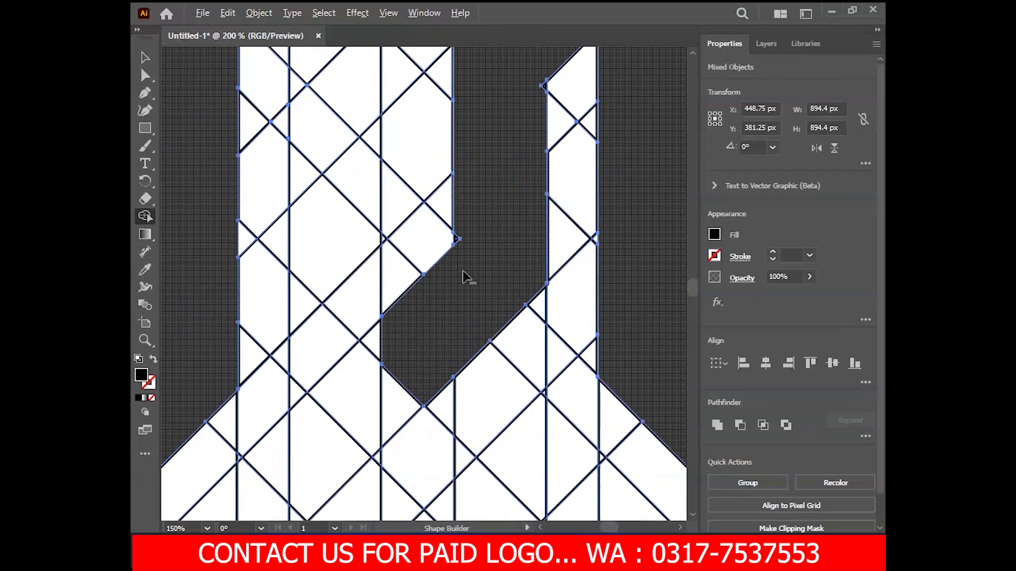
{"action": "scroll", "coordinate": [458, 249], "scroll_direction": "down", "scroll_amount": 2}
{"action": "scroll", "coordinate": [483, 233], "scroll_direction": "up", "scroll_amount": 2}
{"action": "scroll", "coordinate": [483, 256], "scroll_direction": "down", "scroll_amount": 2}
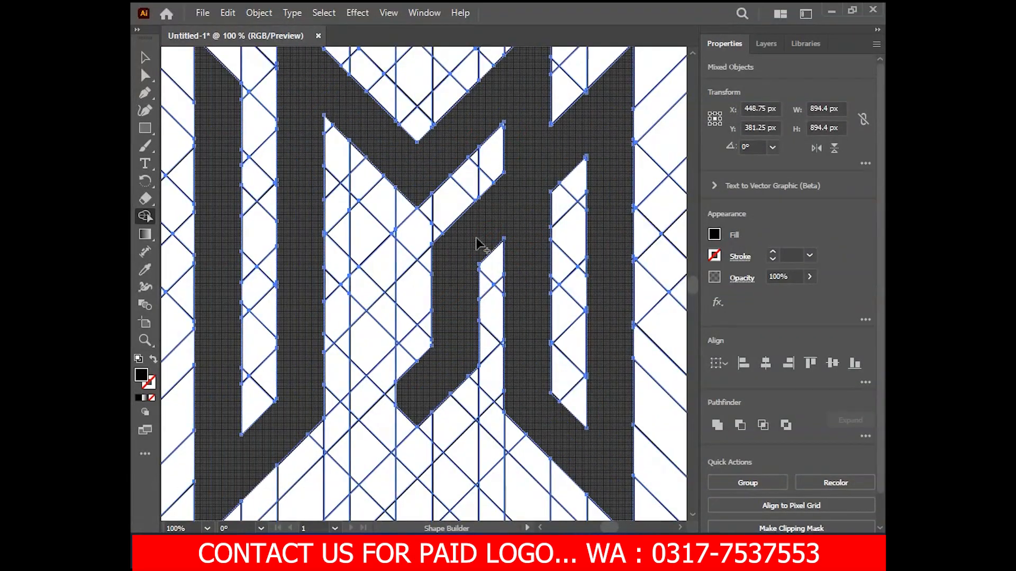
Step: Merge the matching left-side diagonals and short central vertical bar to complete the symmetrical Y inside the M
{"action": "mouse_move", "coordinate": [358, 314]}
{"action": "left_mouse_down"}
{"action": "mouse_move", "coordinate": [399, 347]}
{"action": "mouse_move", "coordinate": [409, 374]}
{"action": "left_mouse_up"}
{"action": "mouse_move", "coordinate": [408, 375]}
{"action": "left_mouse_down"}
{"action": "mouse_move", "coordinate": [386, 376]}
{"action": "mouse_move", "coordinate": [388, 365]}
{"action": "left_mouse_up"}
{"action": "left_click_drag", "start_coordinate": [388, 361], "coordinate": [398, 410]}
{"action": "mouse_move", "coordinate": [369, 270]}
{"action": "left_mouse_down"}
{"action": "mouse_move", "coordinate": [367, 351]}
{"action": "mouse_move", "coordinate": [402, 332]}
{"action": "mouse_move", "coordinate": [403, 375]}
{"action": "left_mouse_up"}
{"action": "left_click_drag", "start_coordinate": [386, 335], "coordinate": [406, 403]}
{"action": "left_click_drag", "start_coordinate": [358, 291], "coordinate": [388, 329]}
{"action": "left_click_drag", "start_coordinate": [351, 311], "coordinate": [392, 363]}
{"action": "left_click_drag", "start_coordinate": [302, 232], "coordinate": [308, 242]}
{"action": "left_click_drag", "start_coordinate": [348, 304], "coordinate": [348, 303]}
Step: Examine the merged monogram's left joints, inner channels and central point up close for unmerged slivers
{"action": "scroll", "coordinate": [348, 303], "scroll_direction": "up", "scroll_amount": 2}
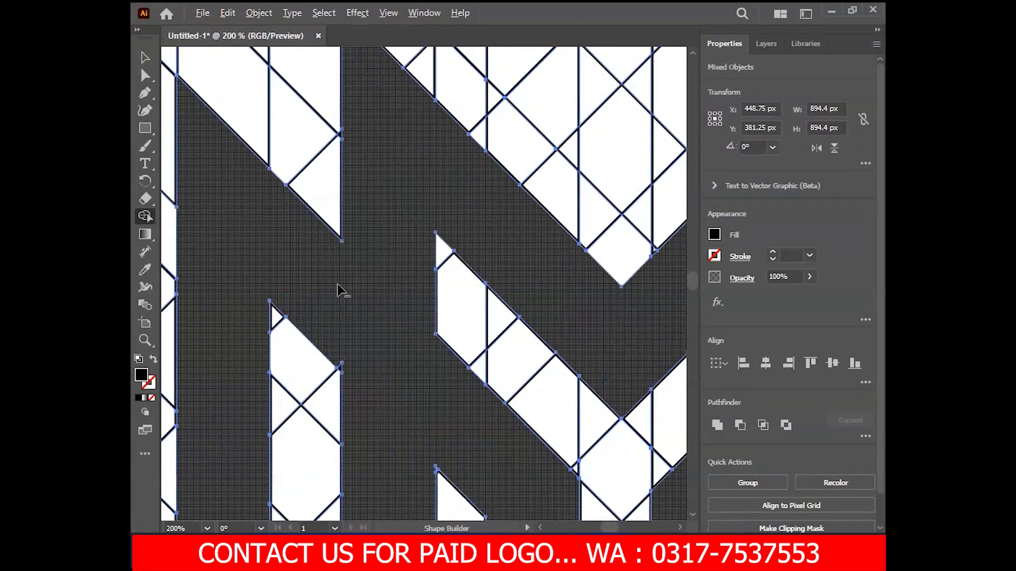
{"action": "scroll", "coordinate": [369, 399], "scroll_direction": "down", "scroll_amount": 2}
{"action": "scroll", "coordinate": [374, 380], "scroll_direction": "up", "scroll_amount": 5}
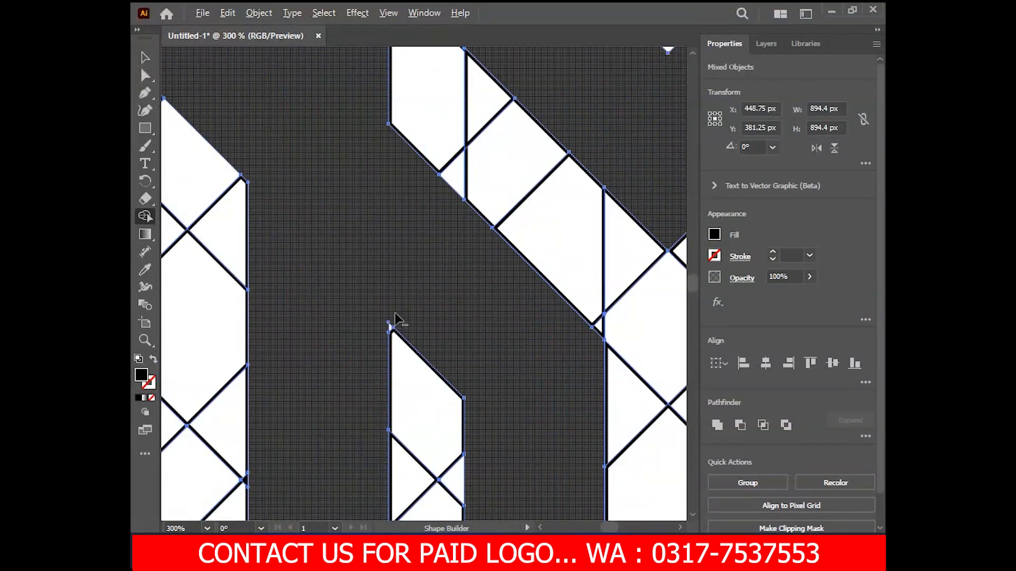
{"action": "scroll", "coordinate": [414, 336], "scroll_direction": "down", "scroll_amount": 2}
{"action": "left_click_drag", "start_coordinate": [503, 415], "coordinate": [416, 293]}
{"action": "scroll", "coordinate": [424, 304], "scroll_direction": "down", "scroll_amount": 1}
{"action": "left_click_drag", "start_coordinate": [429, 368], "coordinate": [407, 253]}
{"action": "scroll", "coordinate": [465, 286], "scroll_direction": "up", "scroll_amount": 3}
{"action": "scroll", "coordinate": [475, 271], "scroll_direction": "down", "scroll_amount": 3}
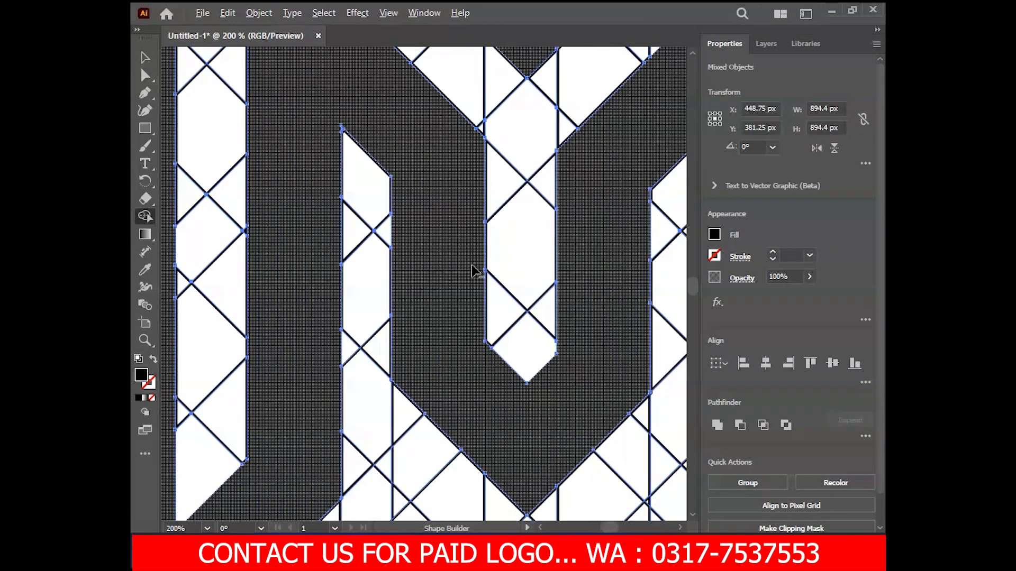
{"action": "left_click_drag", "start_coordinate": [456, 338], "coordinate": [453, 211]}
{"action": "scroll", "coordinate": [415, 321], "scroll_direction": "down", "scroll_amount": 2}
{"action": "scroll", "coordinate": [414, 325], "scroll_direction": "down", "scroll_amount": 1}
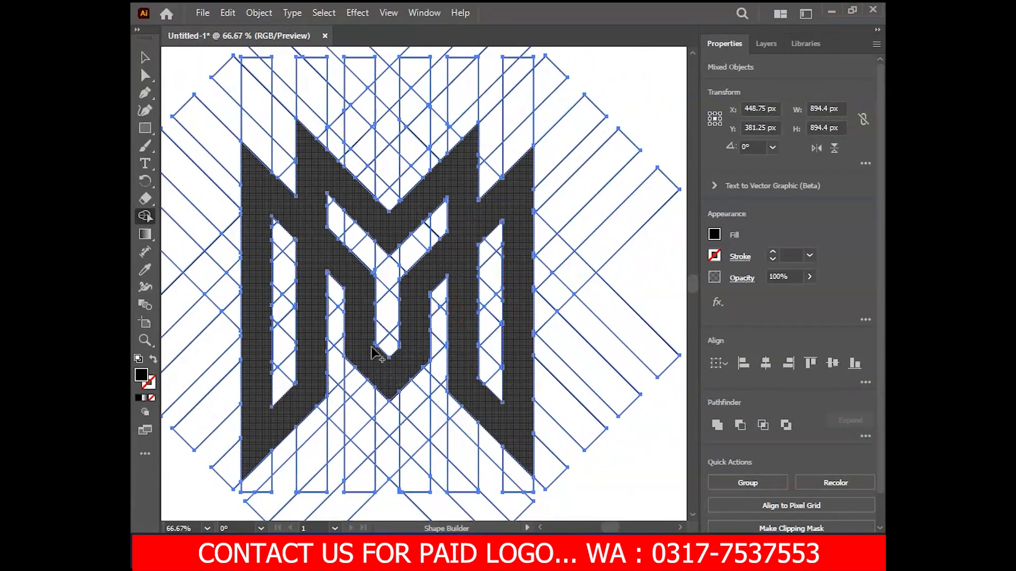
{"action": "scroll", "coordinate": [374, 352], "scroll_direction": "down", "scroll_amount": 1}
Step: Select only the merged monogram shape and check its outline around the upper right notch
{"action": "key", "text": "v"}
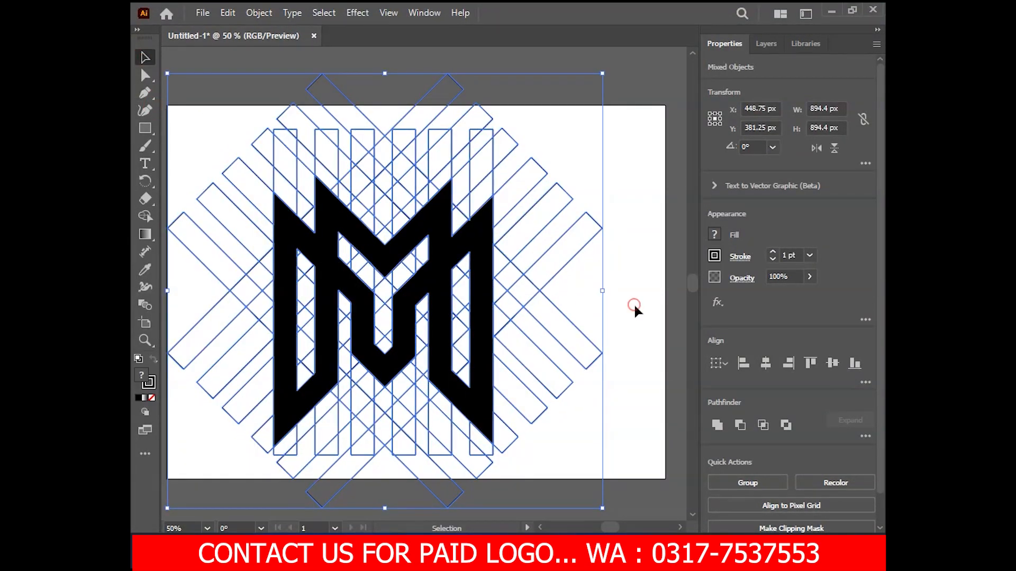
{"action": "left_click", "coordinate": [634, 304]}
{"action": "left_click", "coordinate": [469, 238]}
{"action": "scroll", "coordinate": [478, 217], "scroll_direction": "up", "scroll_amount": 5}
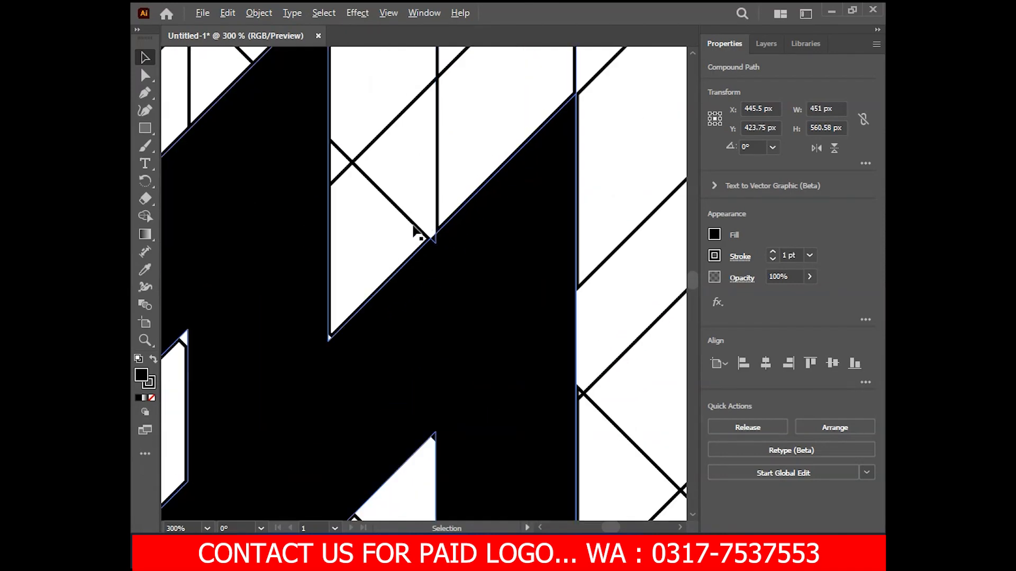
Step: Select all the artwork for Shape Builder and examine the monogram's edges, joints and channels up close for pieces left unmerged
{"action": "key", "text": "ctrl+a"}
{"action": "key", "text": "shift+m"}
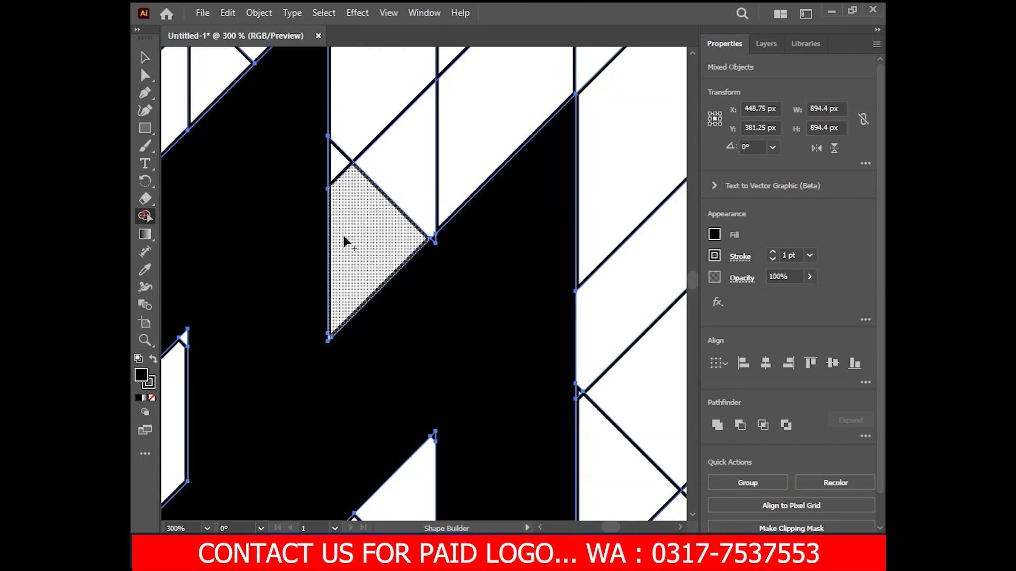
{"action": "scroll", "coordinate": [447, 275], "scroll_direction": "down", "scroll_amount": 2}
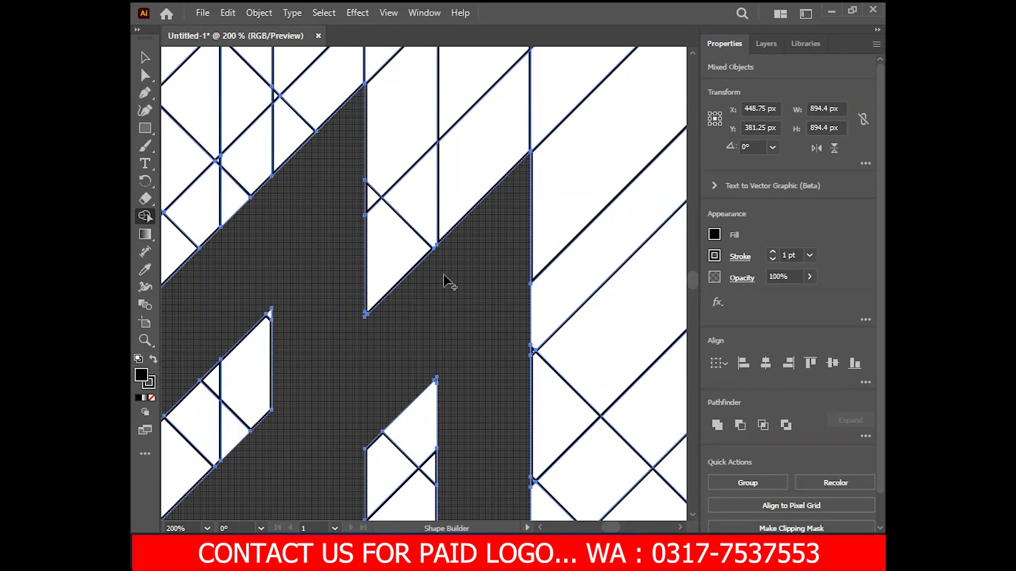
{"action": "left_click_drag", "start_coordinate": [467, 221], "coordinate": [469, 215]}
{"action": "left_click_drag", "start_coordinate": [499, 340], "coordinate": [490, 114]}
{"action": "left_click_drag", "start_coordinate": [497, 342], "coordinate": [497, 211]}
{"action": "scroll", "coordinate": [497, 214], "scroll_direction": "down", "scroll_amount": 1}
{"action": "left_click_drag", "start_coordinate": [483, 288], "coordinate": [543, 342]}
{"action": "scroll", "coordinate": [442, 354], "scroll_direction": "up", "scroll_amount": 3}
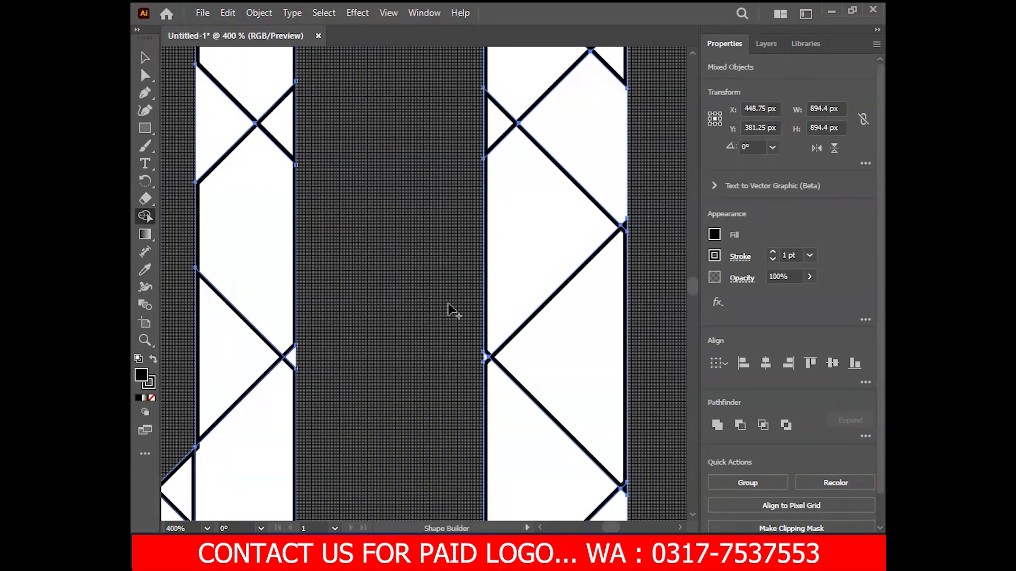
{"action": "left_click_drag", "start_coordinate": [404, 68], "coordinate": [438, 268]}
{"action": "scroll", "coordinate": [450, 417], "scroll_direction": "down", "scroll_amount": 2}
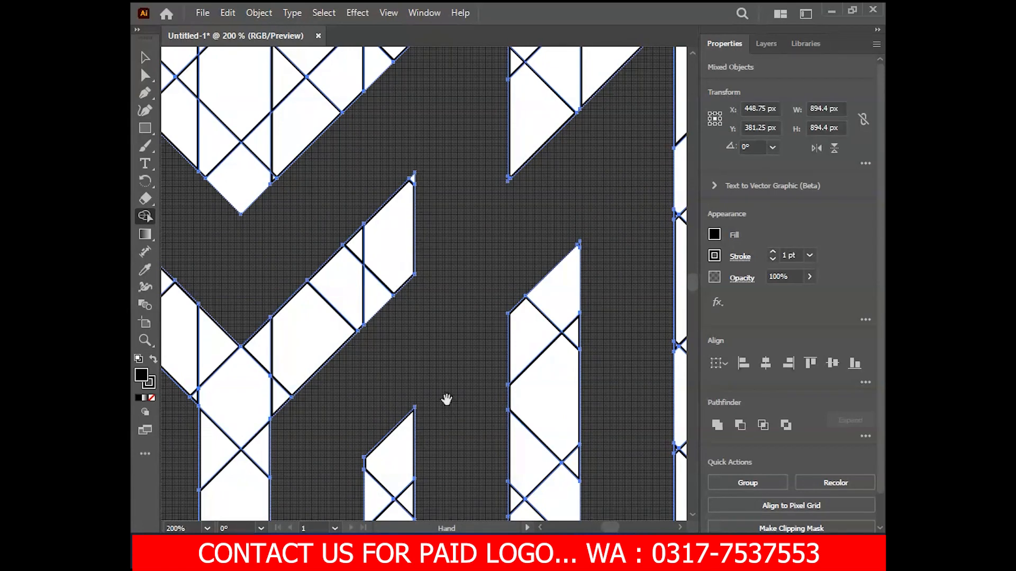
{"action": "scroll", "coordinate": [512, 169], "scroll_direction": "up", "scroll_amount": 3}
{"action": "scroll", "coordinate": [515, 179], "scroll_direction": "down", "scroll_amount": 5}
{"action": "scroll", "coordinate": [532, 200], "scroll_direction": "up", "scroll_amount": 4}
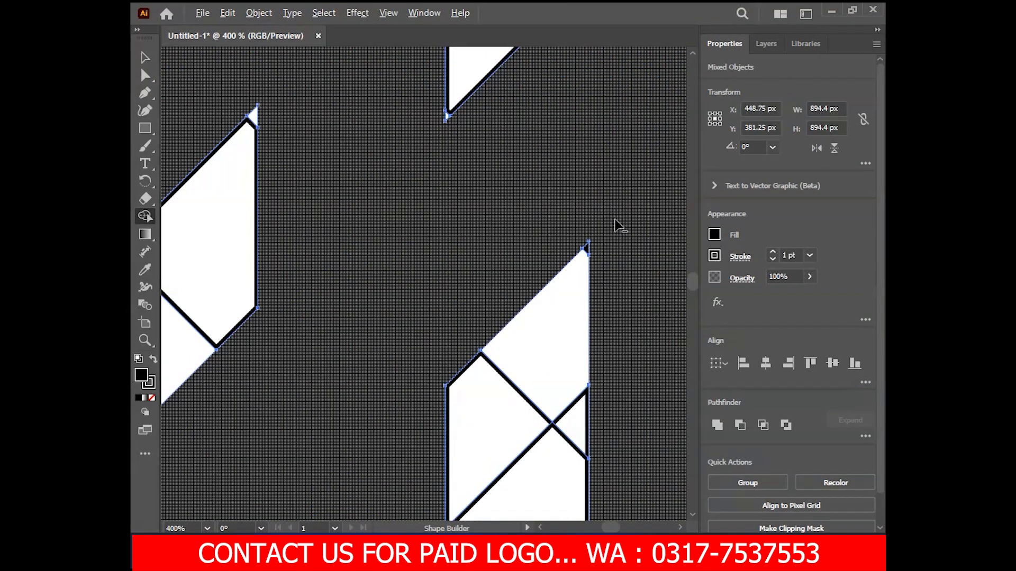
{"action": "scroll", "coordinate": [616, 226], "scroll_direction": "down", "scroll_amount": 5}
{"action": "scroll", "coordinate": [503, 268], "scroll_direction": "up", "scroll_amount": 2}
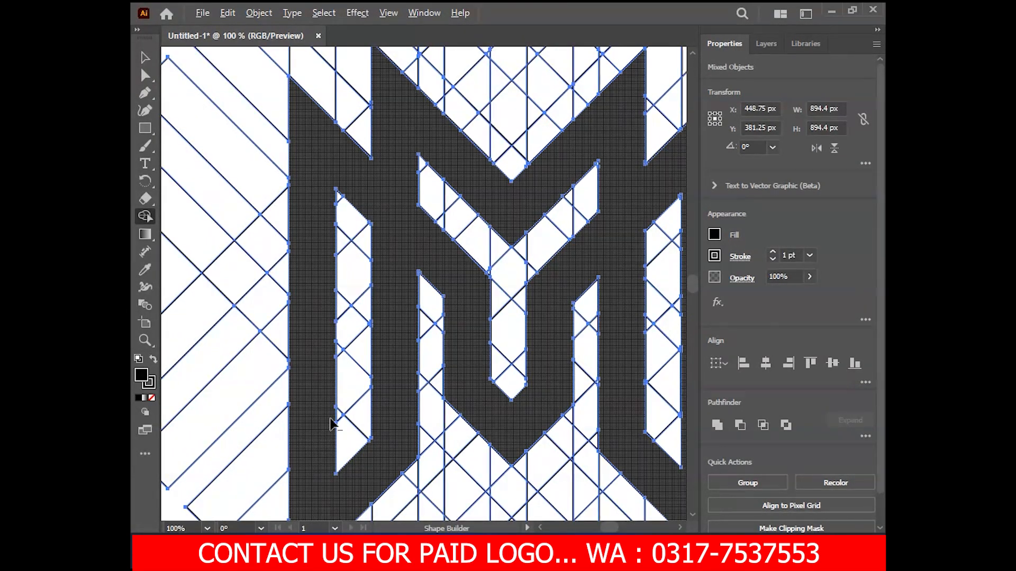
{"action": "scroll", "coordinate": [356, 420], "scroll_direction": "up", "scroll_amount": 3}
{"action": "scroll", "coordinate": [357, 415], "scroll_direction": "down", "scroll_amount": 5}
Step: Select the merged monogram, find its compound path among the objects of Layer 1 and hide it
{"action": "left_click", "coordinate": [145, 57]}
{"action": "left_click", "coordinate": [214, 226]}
{"action": "key", "text": "space"}
{"action": "left_click_drag", "start_coordinate": [214, 226], "coordinate": [174, 117]}
{"action": "left_click", "coordinate": [329, 205]}
{"action": "left_click", "coordinate": [766, 43]}
{"action": "left_click", "coordinate": [746, 93]}
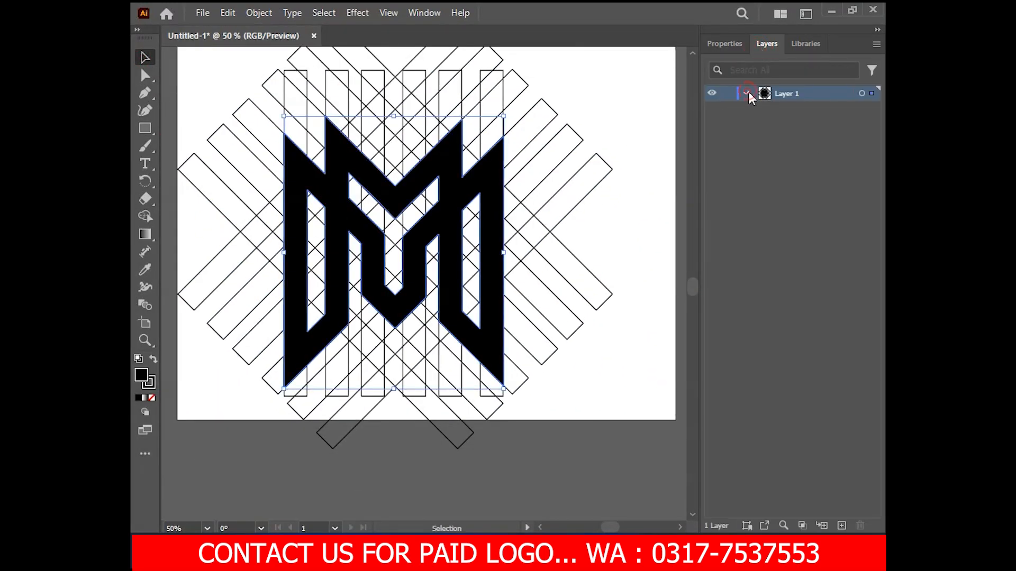
{"action": "scroll", "coordinate": [738, 306], "scroll_direction": "down", "scroll_amount": 3}
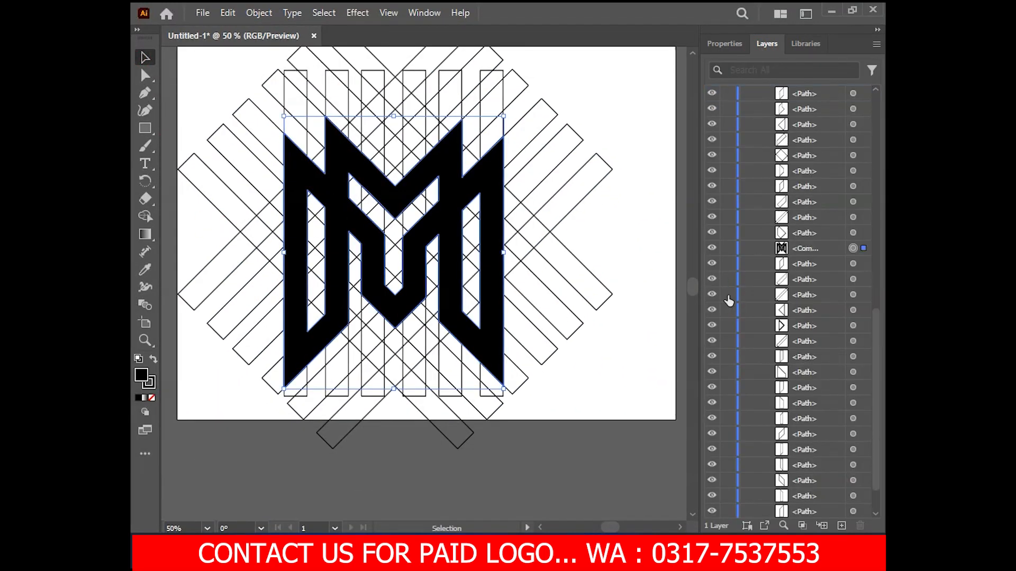
{"action": "left_click", "coordinate": [711, 248]}
Step: Delete all the remaining grid pieces and make the hidden monogram visible again
{"action": "key", "text": "ctrl+a"}
{"action": "key", "text": "Delete"}
{"action": "left_click", "coordinate": [712, 109]}
{"action": "left_click_drag", "start_coordinate": [460, 266], "coordinate": [477, 210]}
{"action": "left_click", "coordinate": [259, 251]}
Step: Give the monogram a solid black fill with no stroke
{"action": "scroll", "coordinate": [338, 106], "scroll_direction": "up", "scroll_amount": 1}
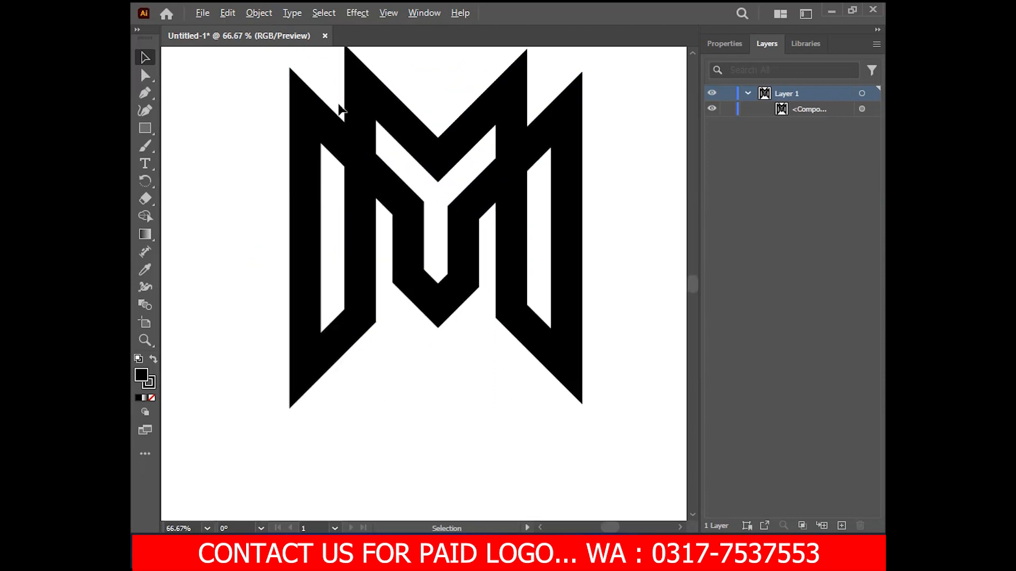
{"action": "scroll", "coordinate": [339, 109], "scroll_direction": "up", "scroll_amount": 1}
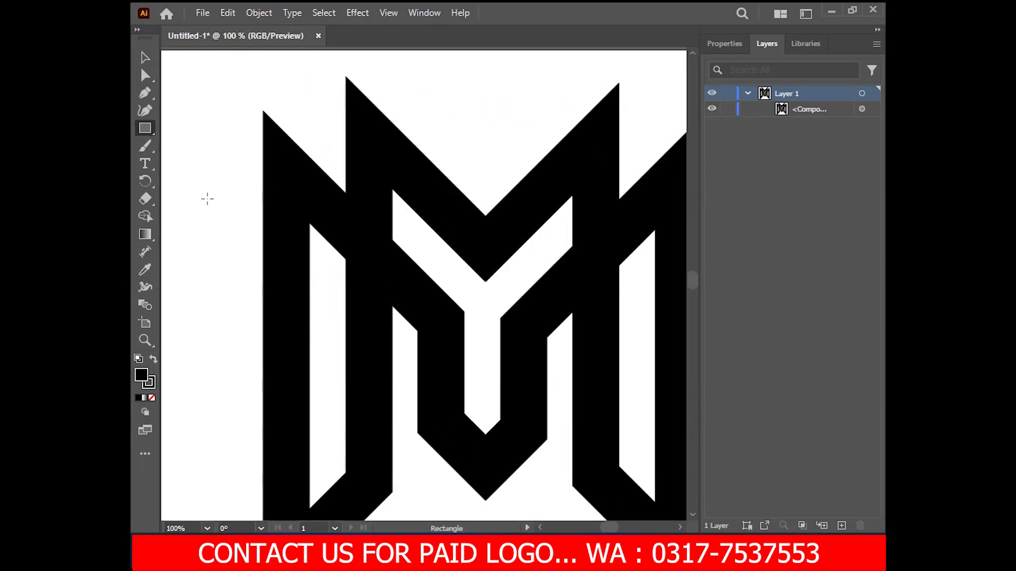
{"action": "left_click", "coordinate": [269, 170]}
{"action": "left_click", "coordinate": [151, 398]}
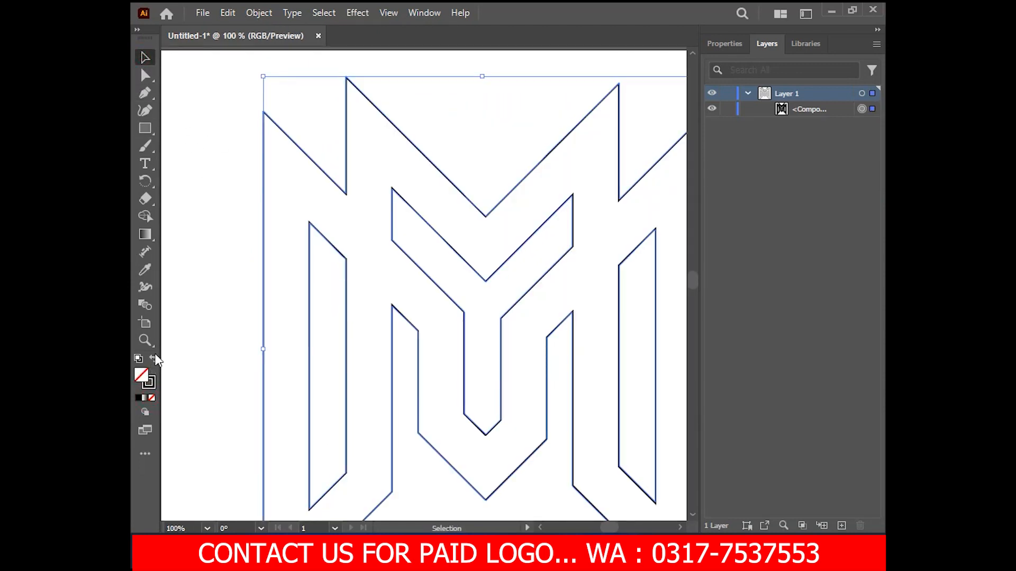
{"action": "left_click", "coordinate": [153, 359]}
Step: Place two black rectangles of about 19 × 100 px over the left diagonal, one against each side of the inner left stem
{"action": "left_click", "coordinate": [145, 128]}
{"action": "scroll", "coordinate": [338, 169], "scroll_direction": "up", "scroll_amount": 1}
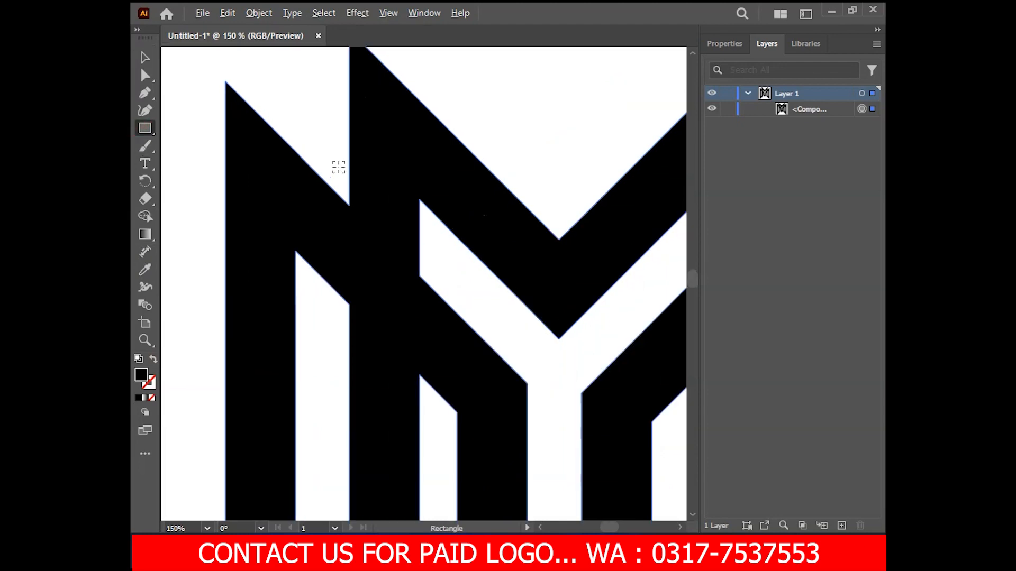
{"action": "left_click", "coordinate": [347, 173]}
{"action": "key", "text": "Escape"}
{"action": "left_click_drag", "start_coordinate": [349, 169], "coordinate": [375, 349]}
{"action": "left_click", "coordinate": [468, 296]}
{"action": "scroll", "coordinate": [467, 294], "scroll_direction": "down", "scroll_amount": 1}
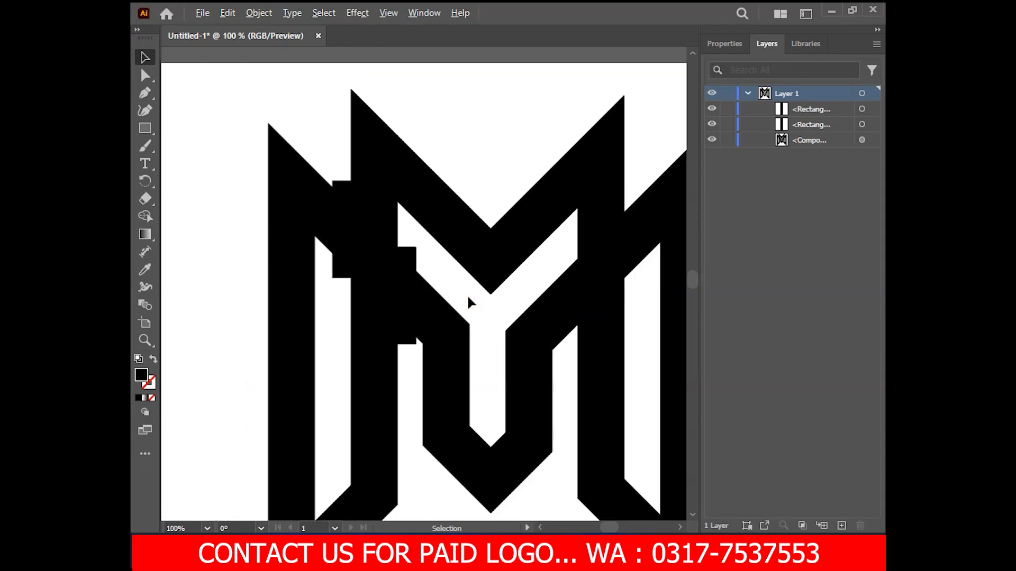
Step: Copy a rectangle onto the right arm of the Y and rotate the copy to 315°
{"action": "left_click_drag", "start_coordinate": [518, 311], "coordinate": [351, 338]}
{"action": "left_click_drag", "start_coordinate": [244, 318], "coordinate": [401, 300]}
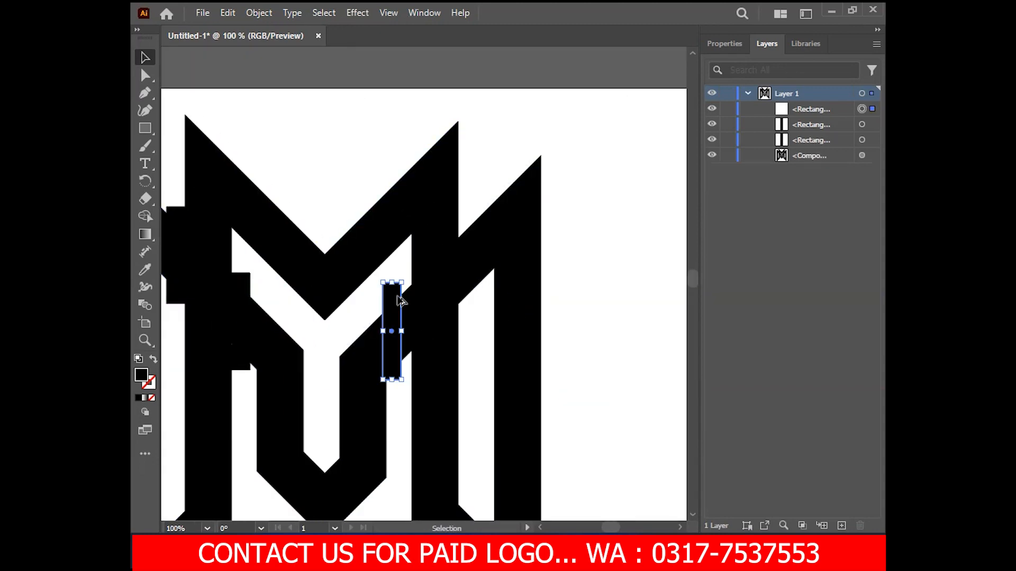
{"action": "left_click", "coordinate": [725, 43]}
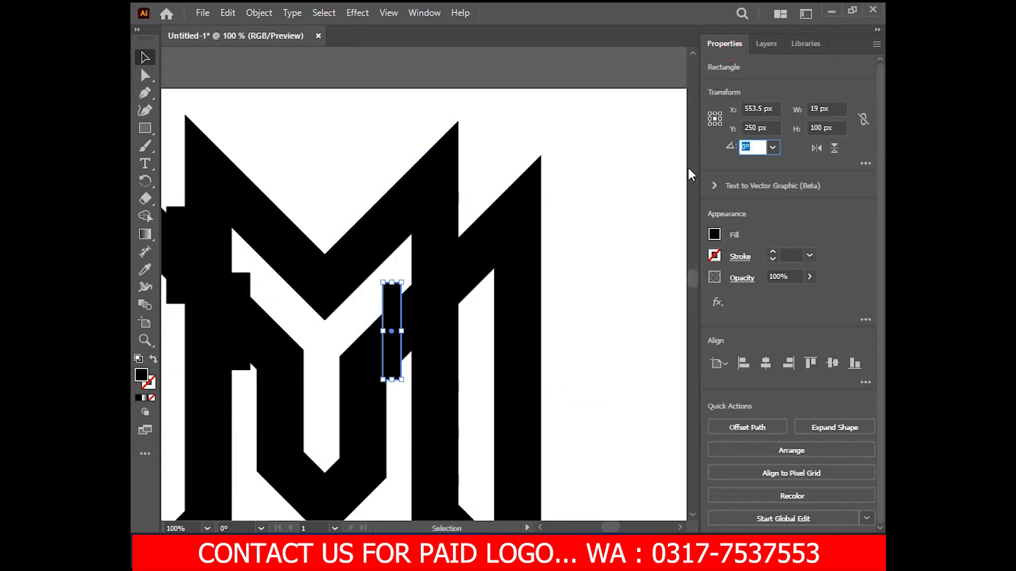
{"action": "type", "text": "315"}
{"action": "key", "text": "Return"}
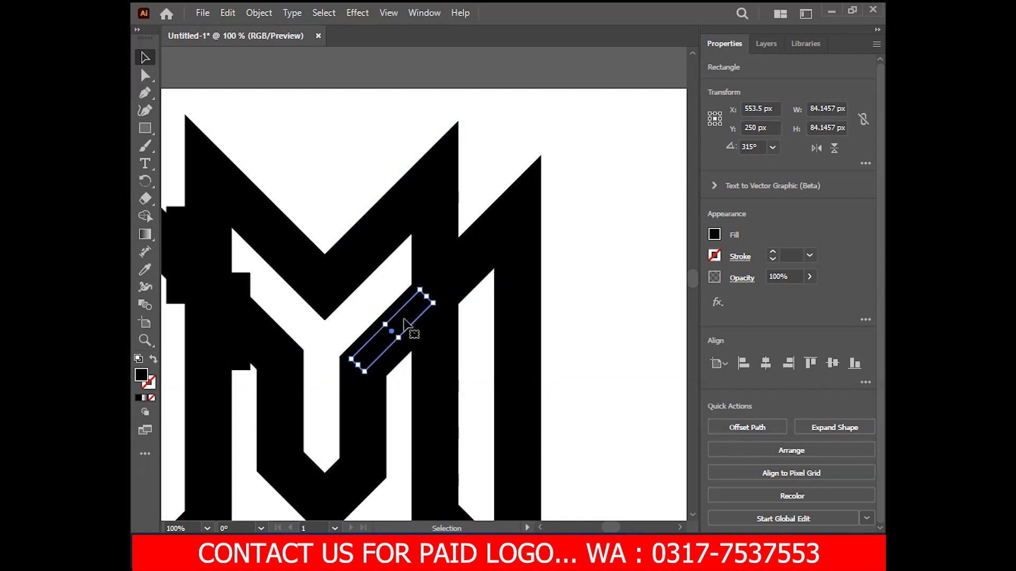
Step: Position the rotated rectangle and a copy of it along the upper and lower edges of the right diagonal, across the inner right stem
{"action": "left_click_drag", "start_coordinate": [404, 327], "coordinate": [430, 423]}
{"action": "scroll", "coordinate": [439, 264], "scroll_direction": "up", "scroll_amount": 2}
{"action": "left_click", "coordinate": [511, 441]}
{"action": "scroll", "coordinate": [511, 440], "scroll_direction": "down", "scroll_amount": 2}
{"action": "left_click_drag", "start_coordinate": [503, 445], "coordinate": [536, 311]}
{"action": "scroll", "coordinate": [537, 312], "scroll_direction": "down", "scroll_amount": 1}
Step: Cut the four rectangle areas out of the monogram with Shape Builder to leave gaps where the diagonals meet the inner stems
{"action": "left_click_drag", "start_coordinate": [301, 148], "coordinate": [548, 380]}
{"action": "left_click", "coordinate": [145, 216]}
{"action": "scroll", "coordinate": [349, 244], "scroll_direction": "up", "scroll_amount": 2}
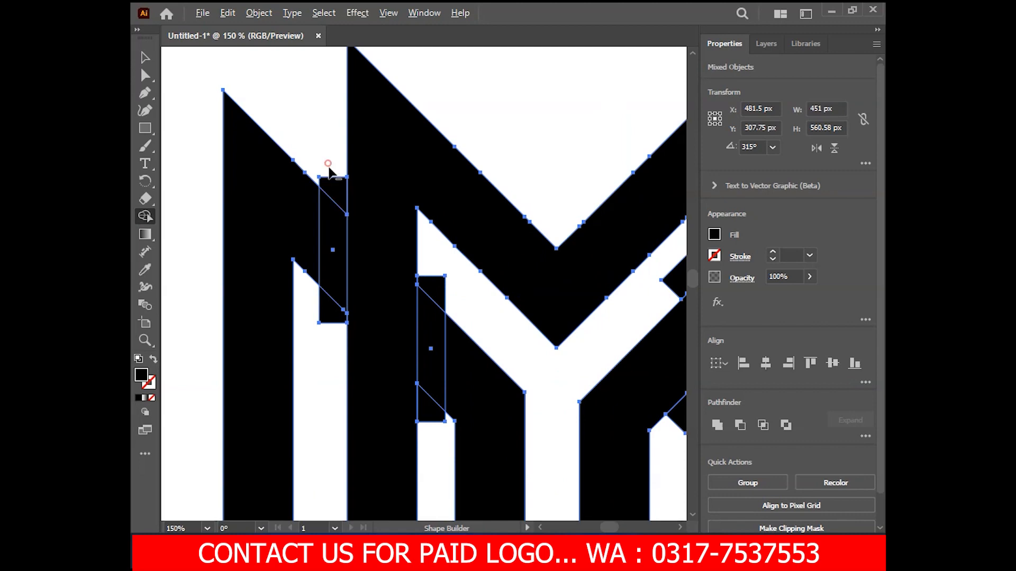
{"action": "left_click_drag", "start_coordinate": [435, 268], "coordinate": [439, 423]}
{"action": "scroll", "coordinate": [440, 424], "scroll_direction": "down", "scroll_amount": 1}
{"action": "left_click_drag", "start_coordinate": [680, 340], "coordinate": [598, 364]}
{"action": "scroll", "coordinate": [598, 364], "scroll_direction": "up", "scroll_amount": 2}
{"action": "mouse_move", "coordinate": [563, 199]}
{"action": "left_mouse_down"}
{"action": "mouse_move", "coordinate": [422, 363]}
{"action": "mouse_move", "coordinate": [567, 216]}
{"action": "mouse_move", "coordinate": [437, 371]}
{"action": "mouse_move", "coordinate": [474, 302]}
{"action": "left_mouse_up"}
{"action": "scroll", "coordinate": [437, 317], "scroll_direction": "up", "scroll_amount": 3}
{"action": "scroll", "coordinate": [438, 382], "scroll_direction": "down", "scroll_amount": 3}
Step: Scale the monogram down and place it in the upper middle of the artboard
{"action": "left_click", "coordinate": [146, 61]}
{"action": "left_click", "coordinate": [178, 157]}
{"action": "scroll", "coordinate": [216, 200], "scroll_direction": "down", "scroll_amount": 1}
{"action": "left_click_drag", "start_coordinate": [215, 238], "coordinate": [222, 238]}
{"action": "left_click", "coordinate": [288, 217]}
{"action": "left_click_drag", "start_coordinate": [270, 124], "coordinate": [301, 162]}
{"action": "left_click_drag", "start_coordinate": [347, 254], "coordinate": [341, 245]}
{"action": "left_click", "coordinate": [247, 316]}
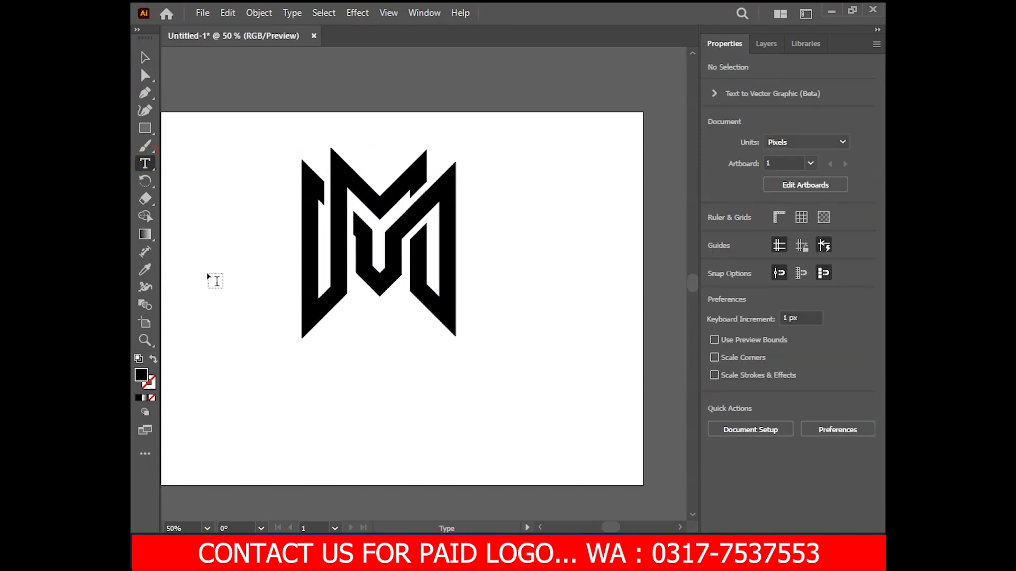
Step: Add the text "YM LOGO" below the monogram at about 84 pt and set it in the Russo typeface
{"action": "left_click", "coordinate": [326, 404]}
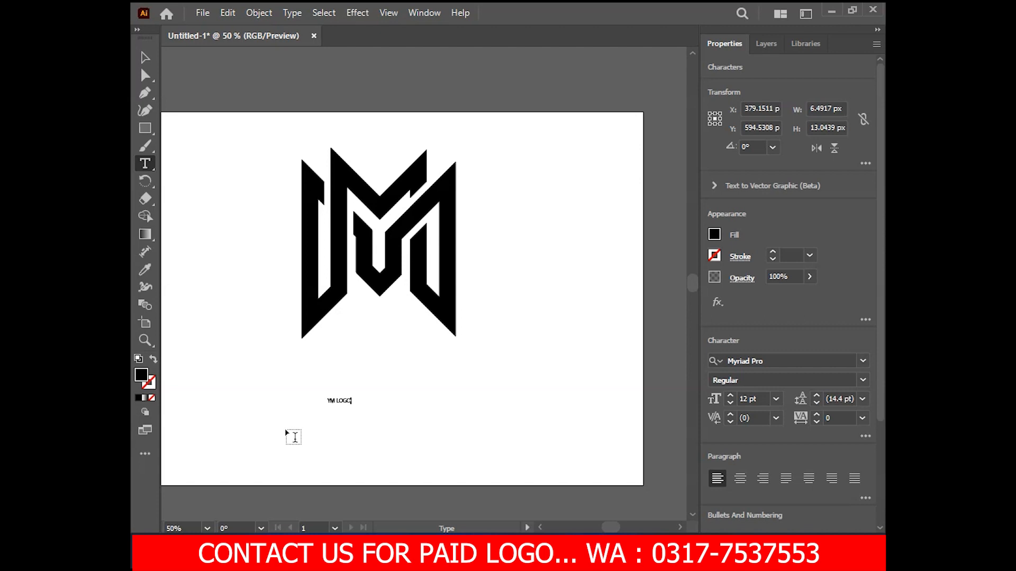
{"action": "left_click_drag", "start_coordinate": [353, 408], "coordinate": [461, 409]}
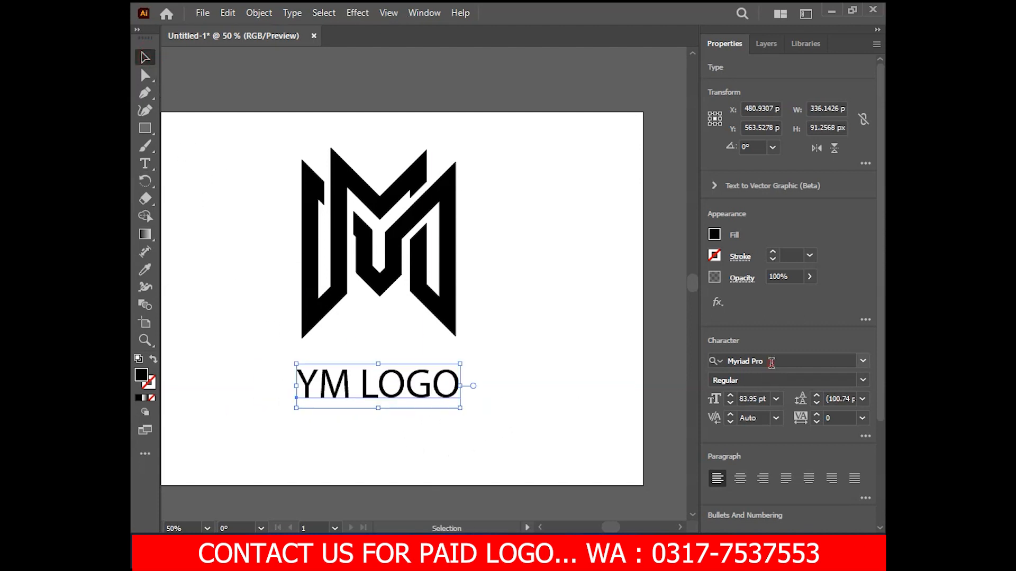
{"action": "left_click", "coordinate": [771, 363]}
{"action": "type", "text": "russo"}
{"action": "left_click", "coordinate": [762, 431]}
Step: Centre the text beneath the monogram and move the whole logo slightly down on the artboard
{"action": "left_click_drag", "start_coordinate": [442, 403], "coordinate": [431, 401]}
{"action": "left_click_drag", "start_coordinate": [430, 399], "coordinate": [431, 401]}
{"action": "left_click", "coordinate": [502, 378]}
{"action": "key", "text": "ctrl+a"}
{"action": "left_click_drag", "start_coordinate": [316, 320], "coordinate": [315, 325]}
{"action": "left_click", "coordinate": [195, 334]}
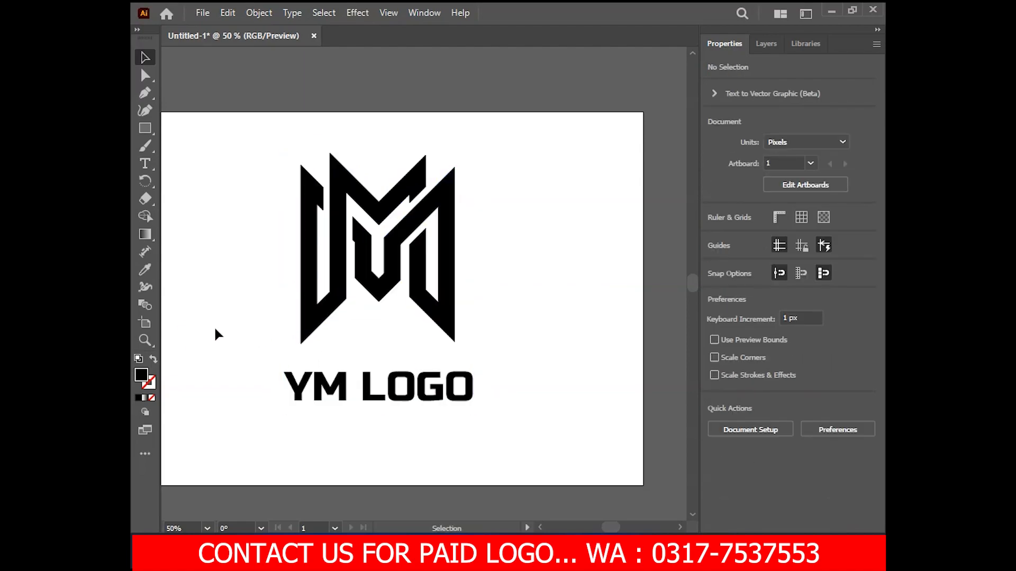